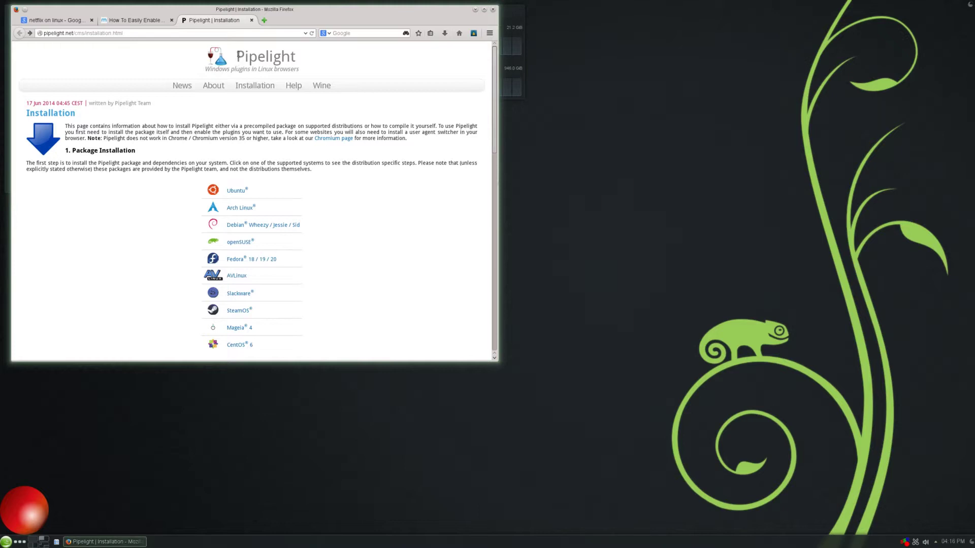
Highlight the Pipelight title and subtitle, then open the openSUSE installation instructions
left_click_drag(237, 59, 303, 61)
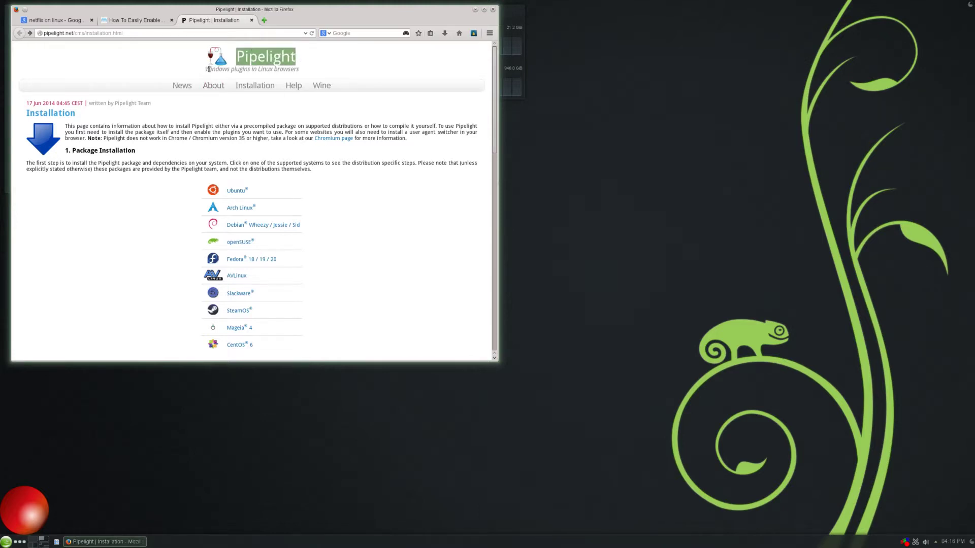
left_click_drag(205, 69, 298, 69)
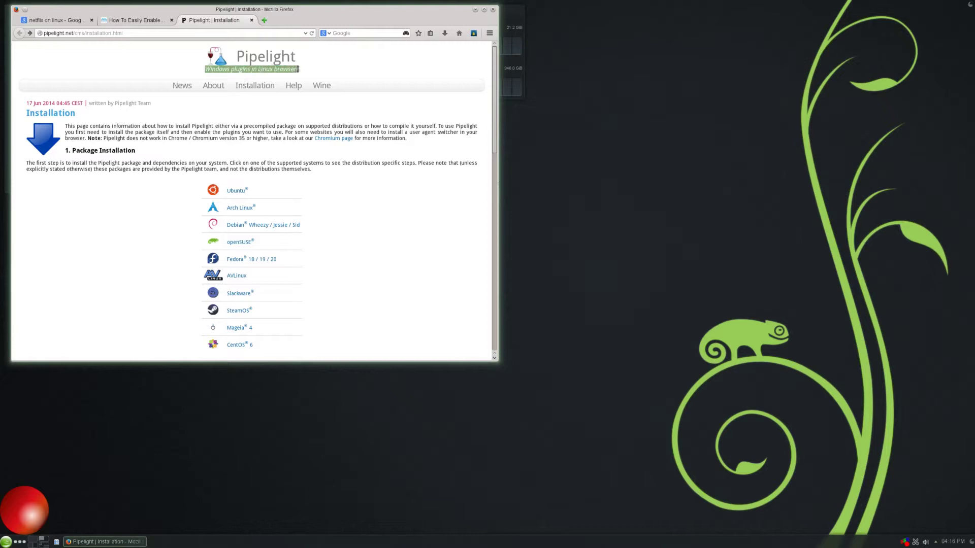
left_click(362, 133)
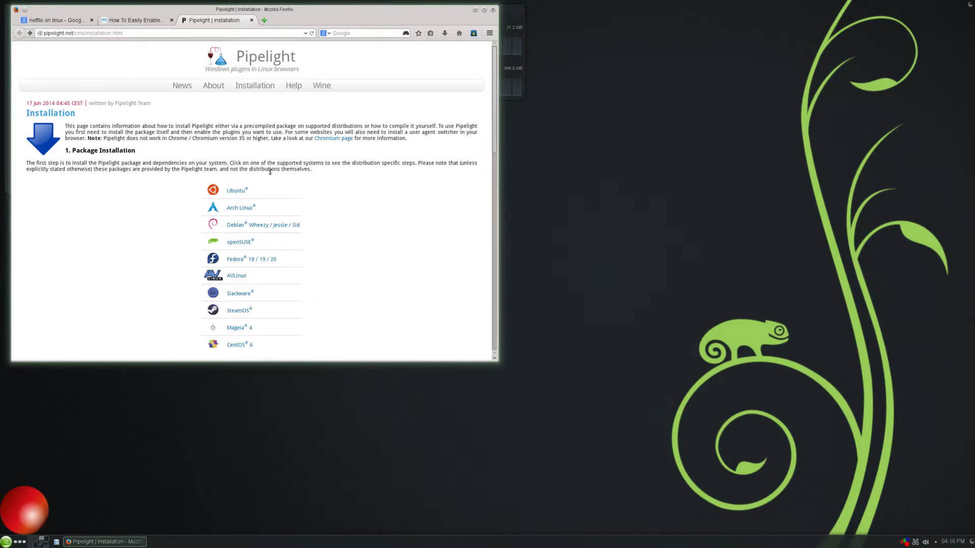
scroll(270, 171, "down", 2)
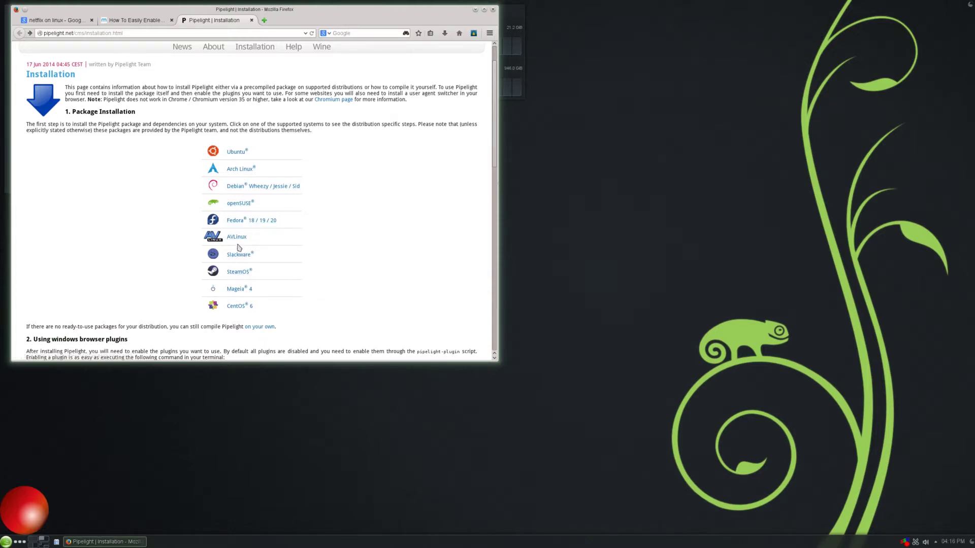
left_click(239, 203)
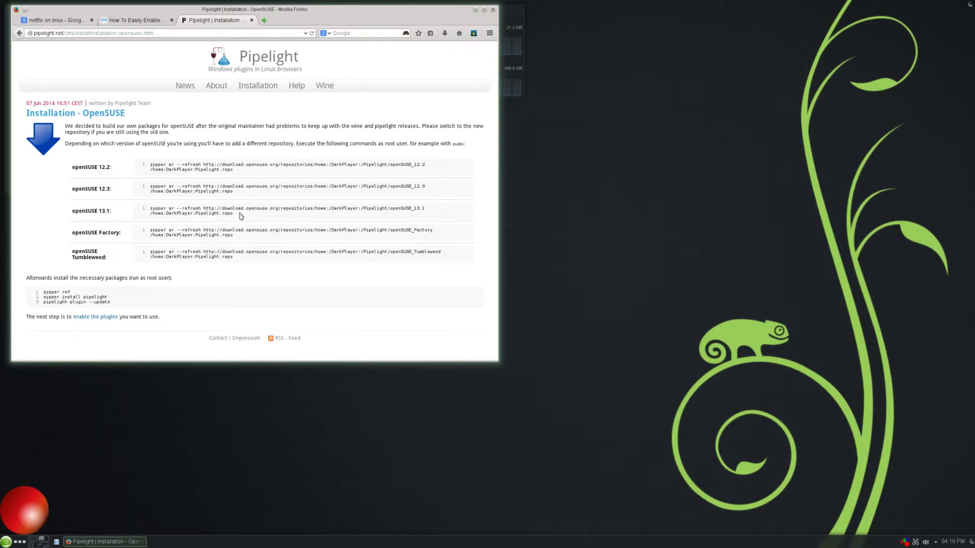
Copy the openSUSE 13.1 zypper ar command and paste it into a new terminal
left_click_drag(238, 215, 151, 208)
right_click(152, 208)
left_click(167, 215)
left_click(6, 542)
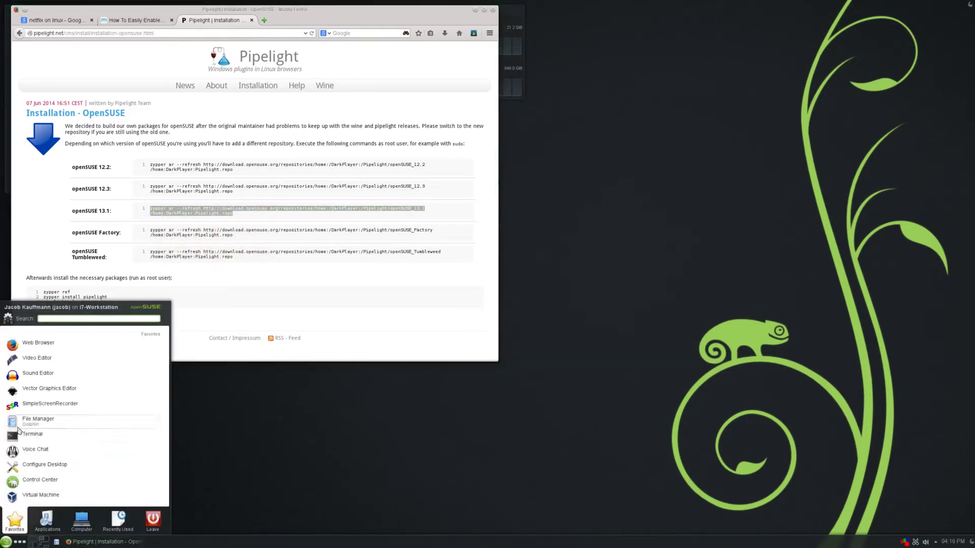
left_click(31, 434)
right_click(609, 55)
left_click(628, 70)
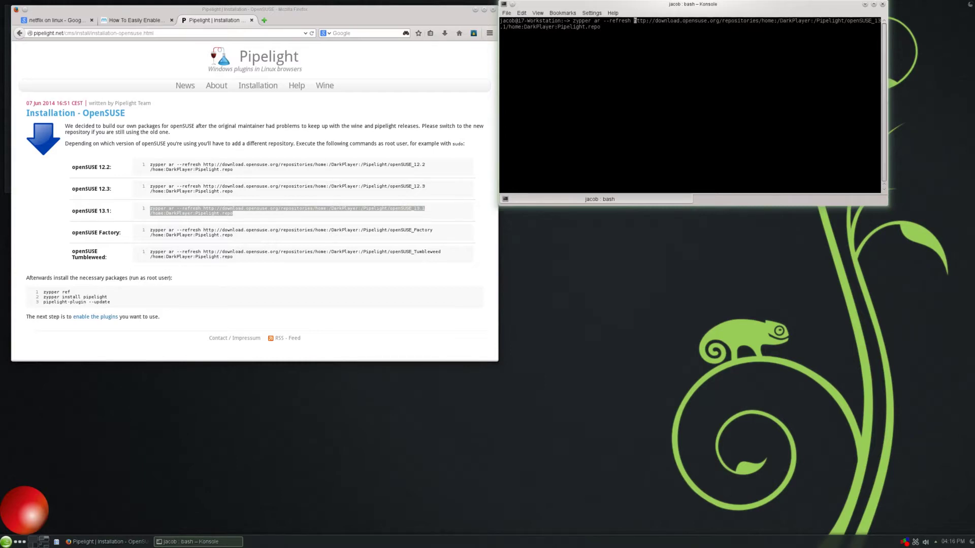
In a fresh terminal beside the page, become root with su and paste the repository command
left_click(198, 542)
left_click(6, 542)
left_click(59, 437)
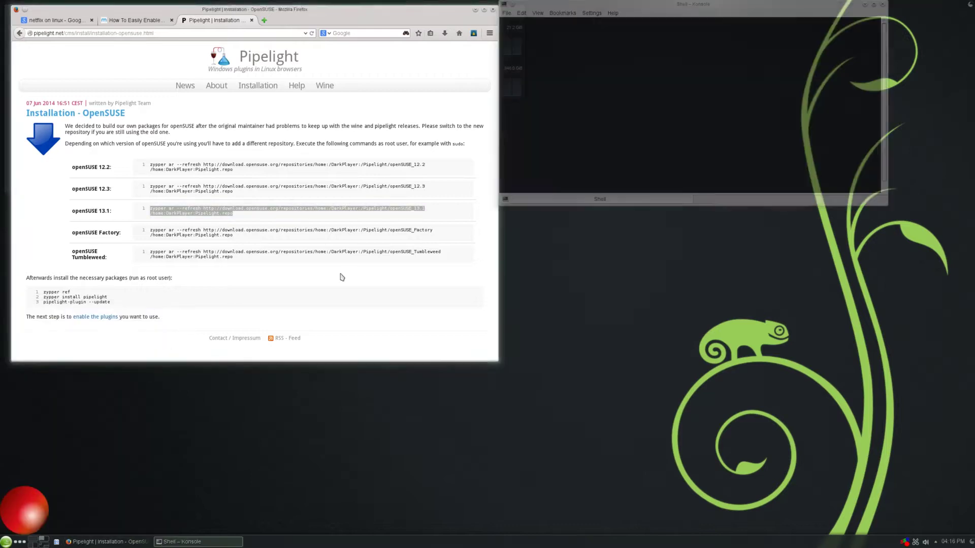
left_click_drag(730, 4, 753, 85)
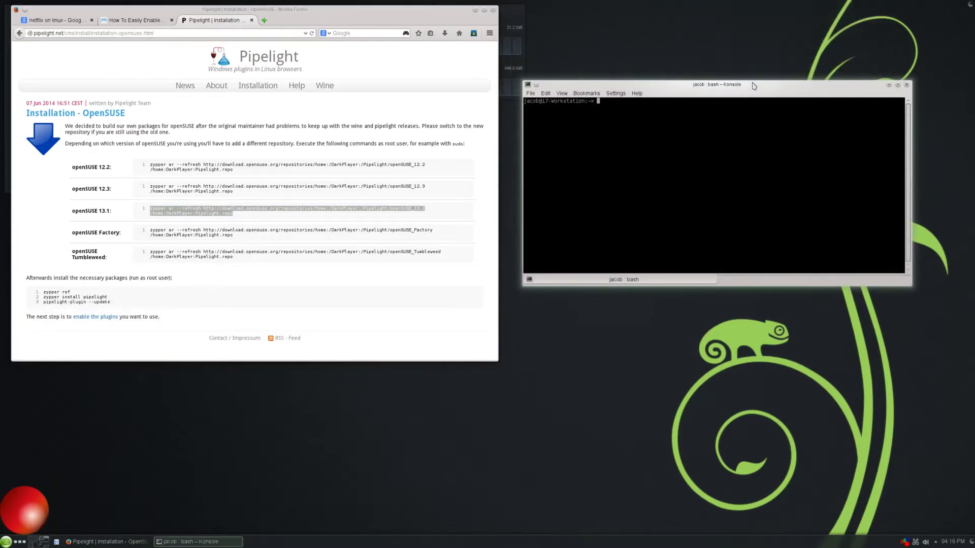
type("su")
key("Return")
key("Return")
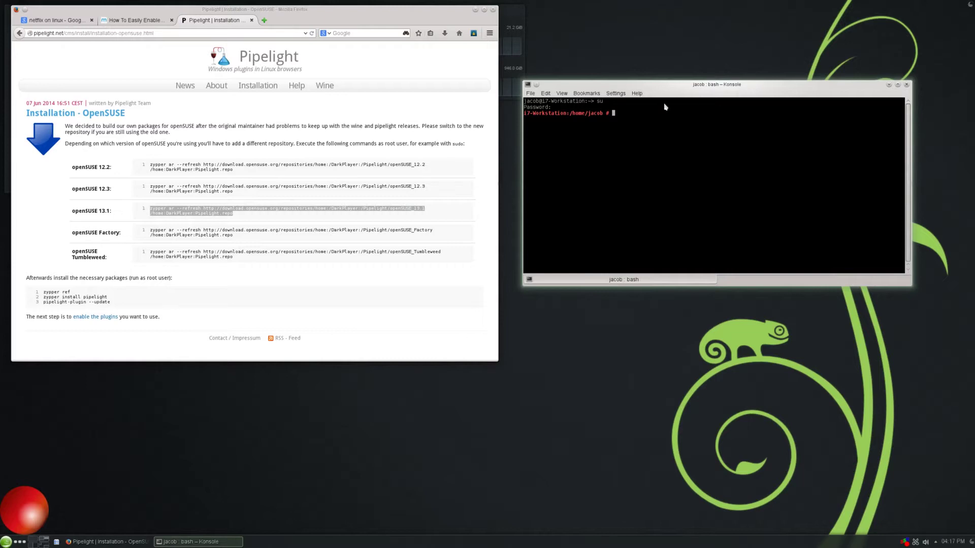
right_click(665, 107)
left_click(685, 121)
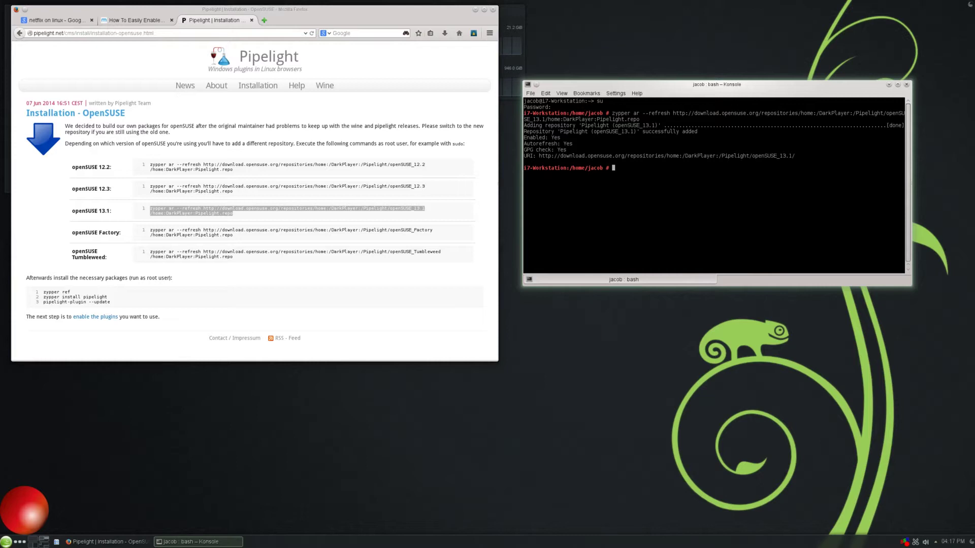
left_click(6, 542)
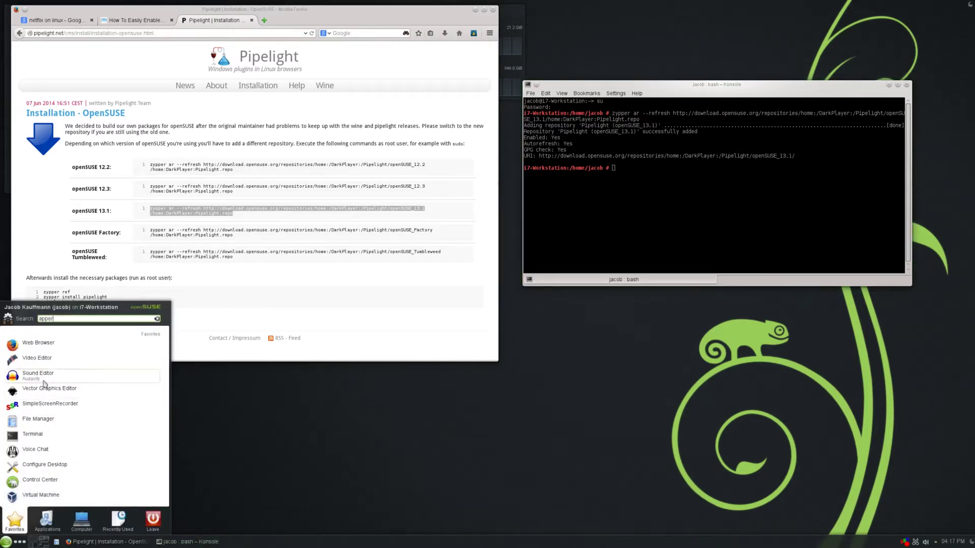
left_click(30, 414)
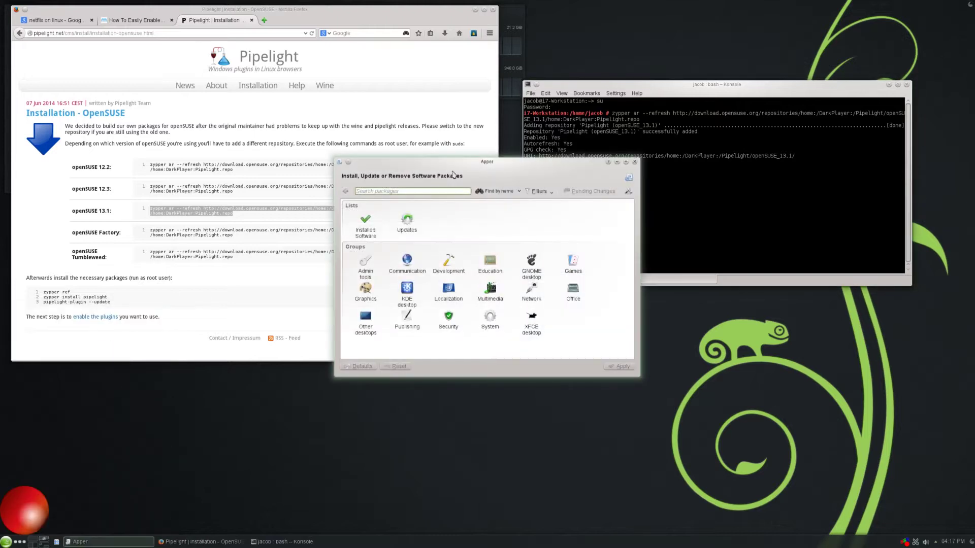
type("pipelight")
key("Return")
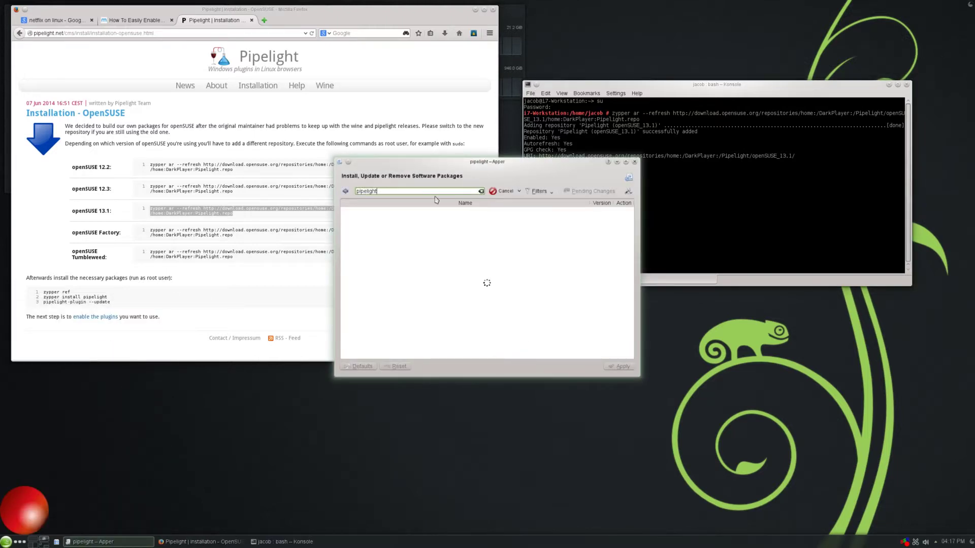
left_click_drag(483, 168, 728, 305)
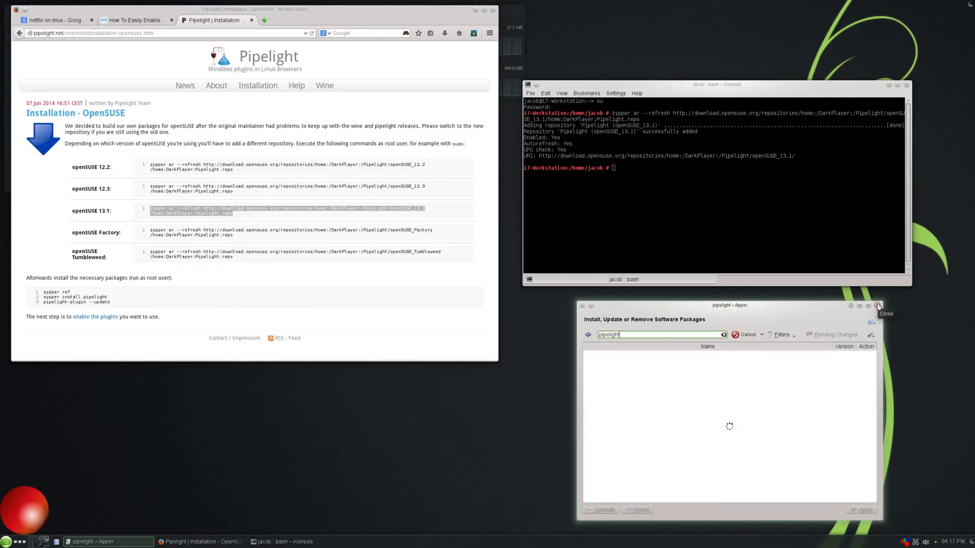
left_click(878, 306)
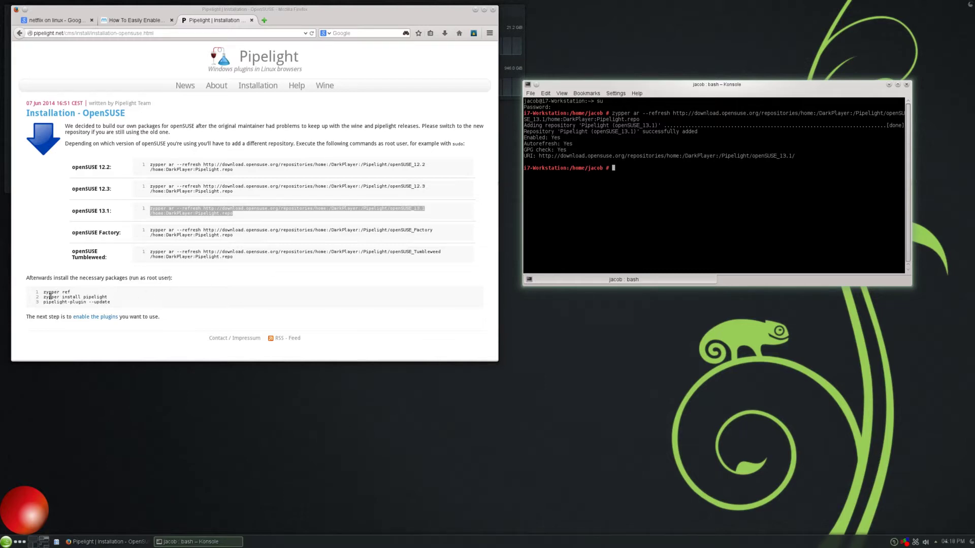
Copy 'zypper ref' from the page into the terminal and run it
double_click(54, 293)
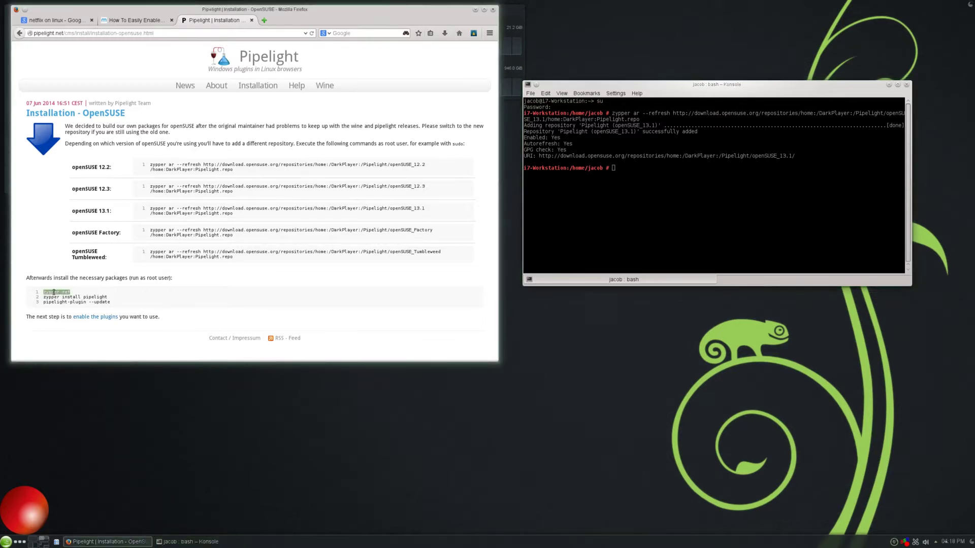
right_click(54, 292)
left_click(59, 300)
right_click(633, 203)
left_click(646, 215)
key("Return")
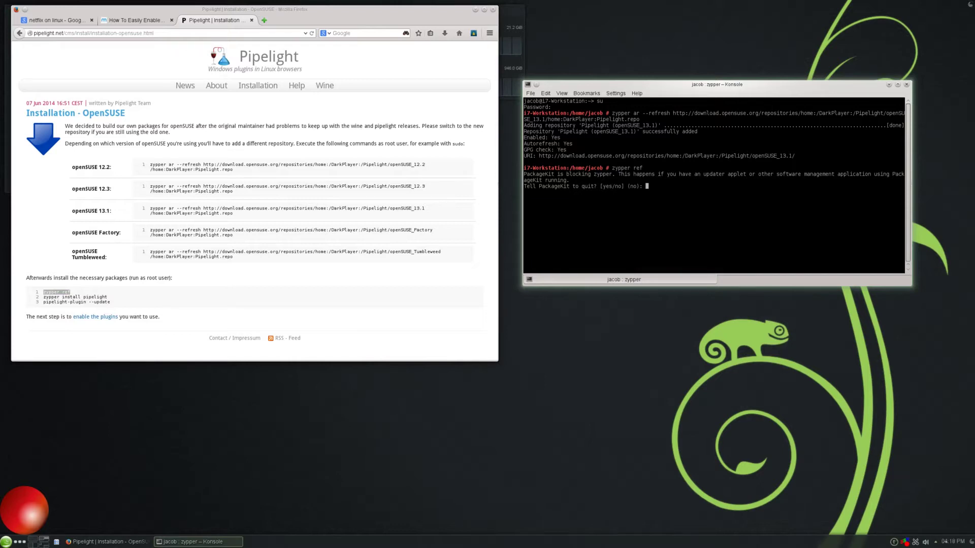
Answer yes twice to the PackageKit lock prompts and check the Apper notifications
type("yes")
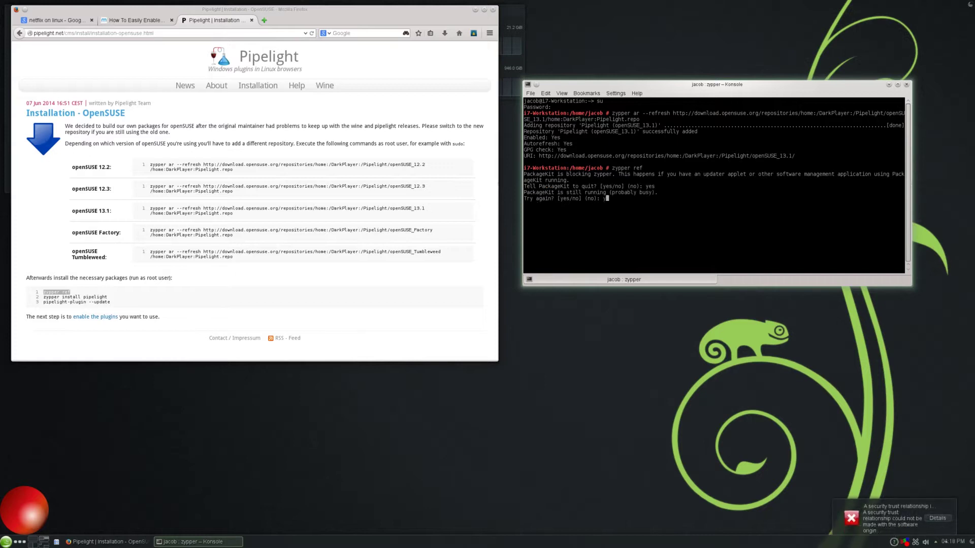
type("yes")
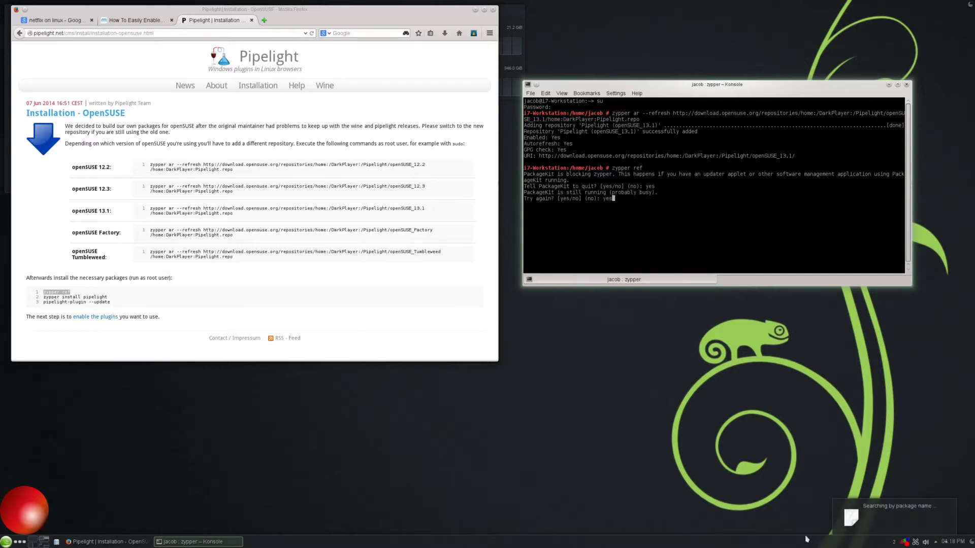
left_click(894, 543)
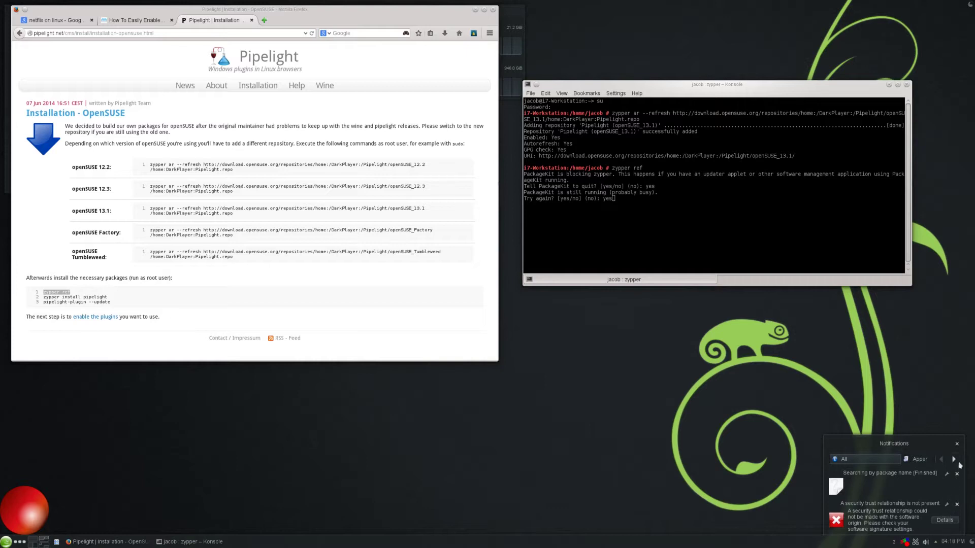
left_click(786, 244)
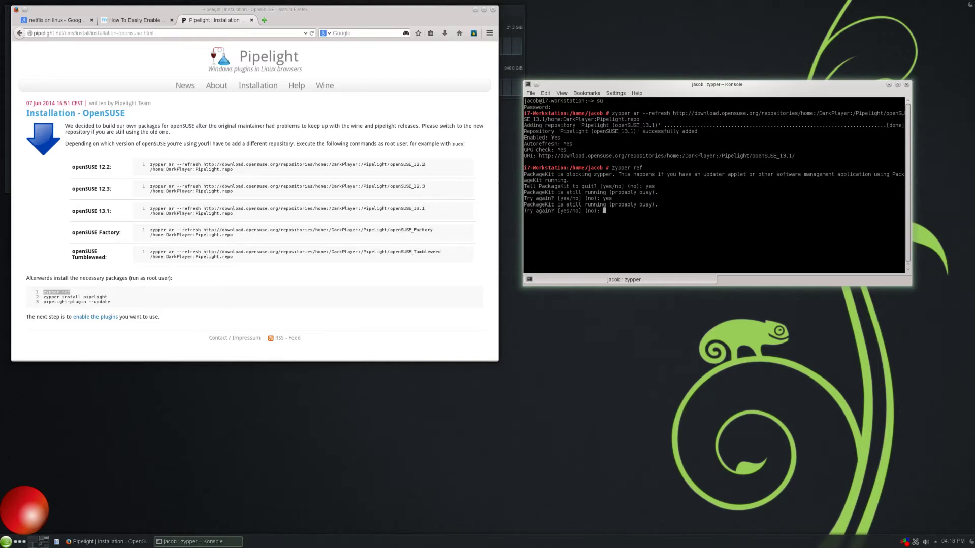
Close the blocked terminal and launch a new one from the application launcher
left_click(908, 87)
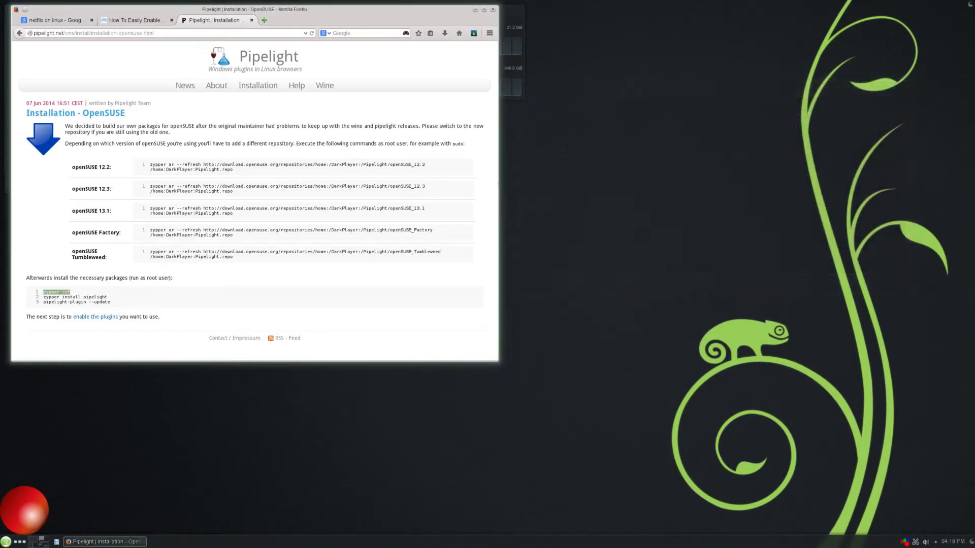
left_click(4, 539)
type("app")
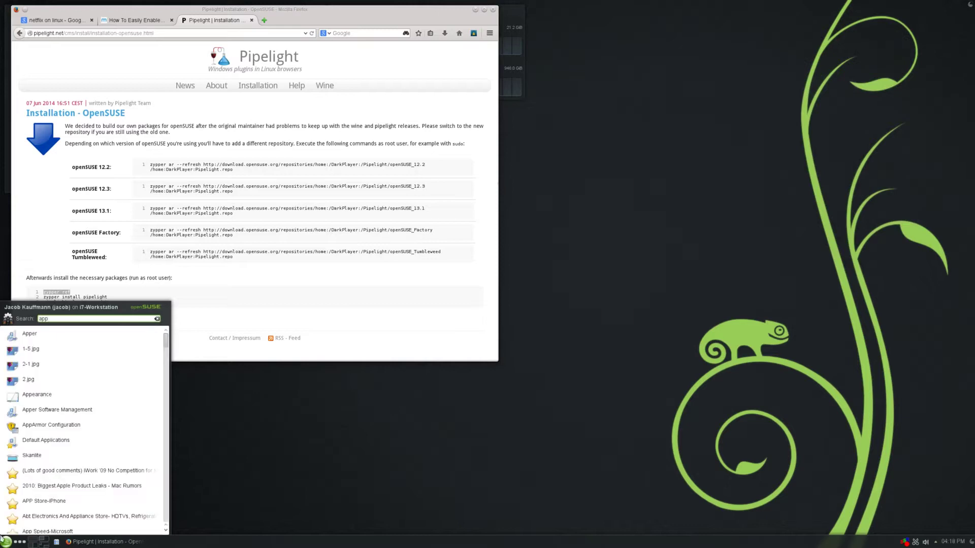
key("BackSpace")
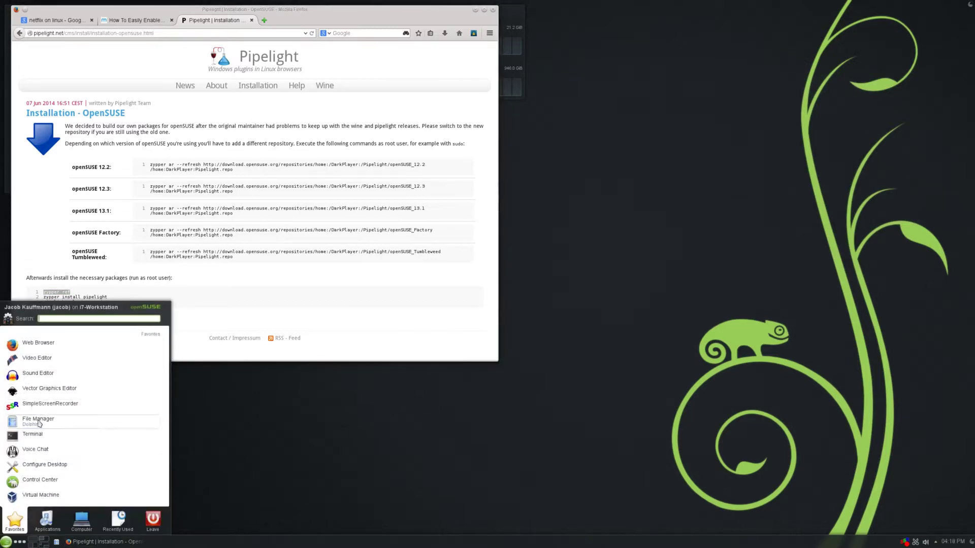
left_click(33, 448)
Become root with su and re-run the zypper ref repository refresh
type("su")
key("Return")
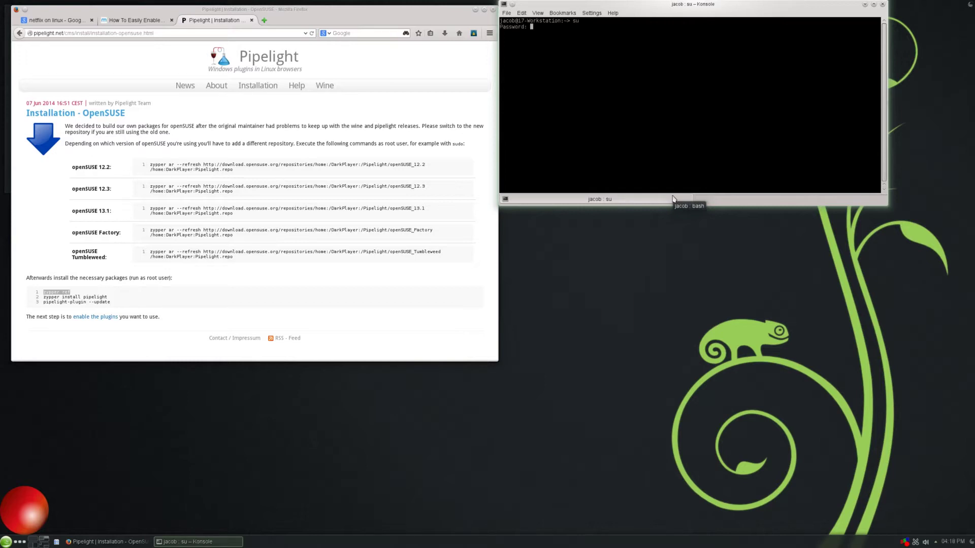
key("Return")
key("ctrl+shift+v")
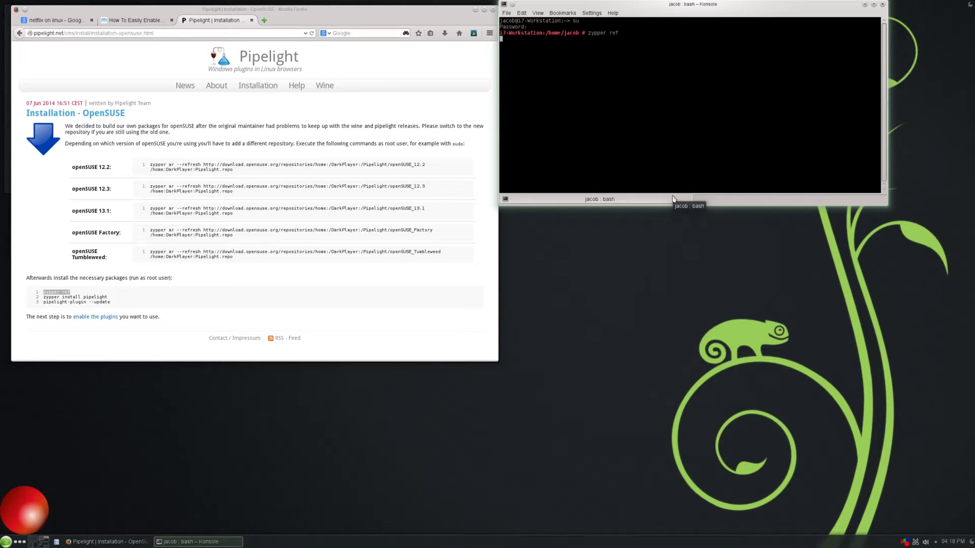
left_click_drag(667, 3, 708, 74)
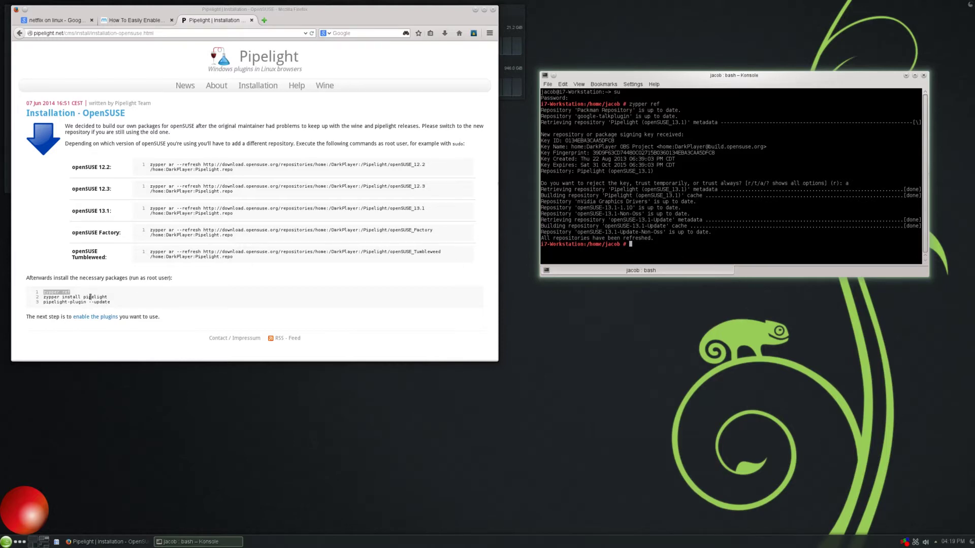
Copy the 'zypper install pipelight' command from the openSUSE instructions page
left_click(50, 300)
triple_click(50, 298)
right_click(50, 298)
left_click(63, 305)
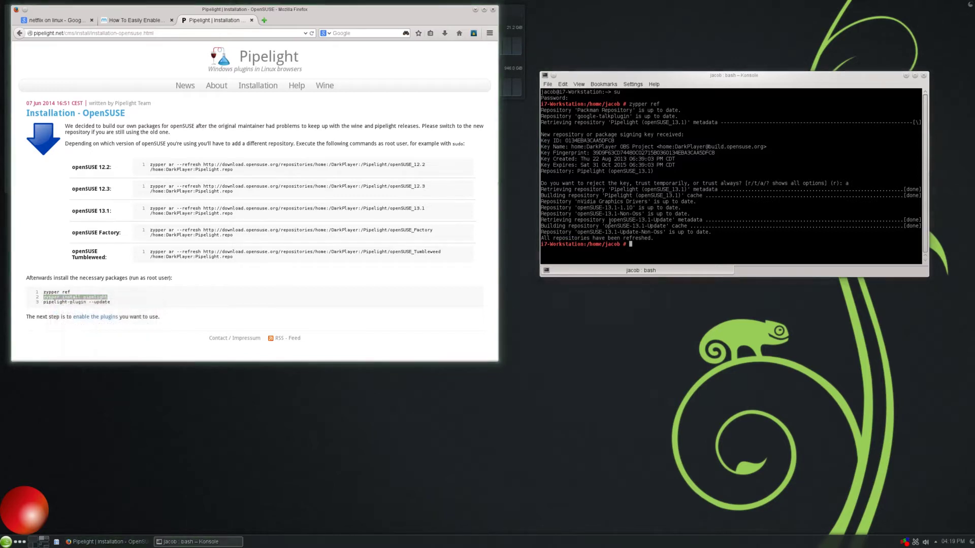
right_click(49, 300)
left_click(63, 305)
Paste and run the install in the terminal, confirming the 44 new packages
right_click(673, 235)
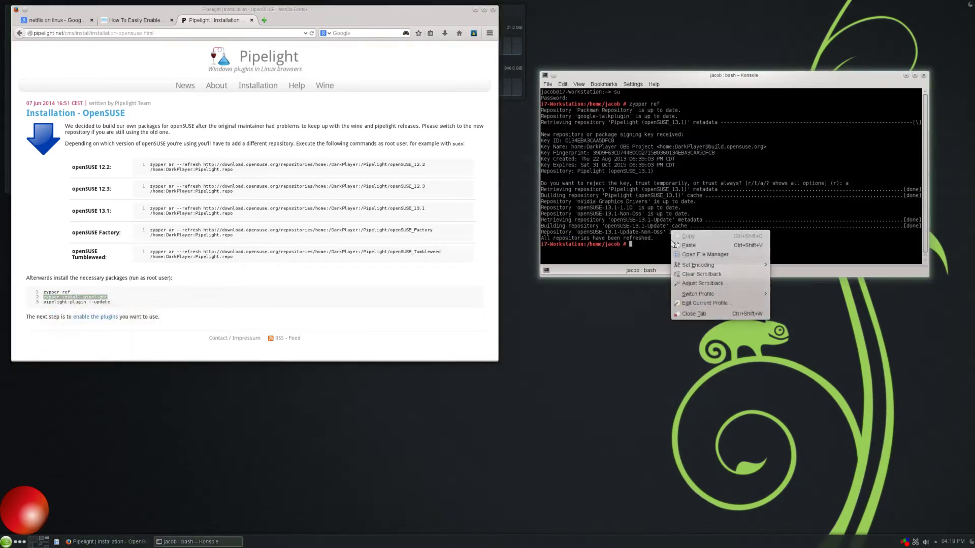
left_click(689, 245)
key("Return")
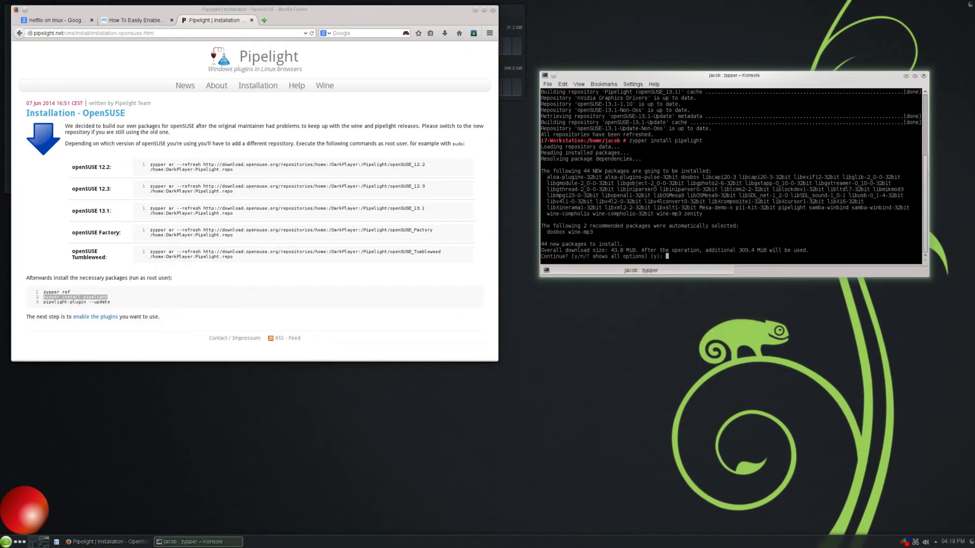
key("Return")
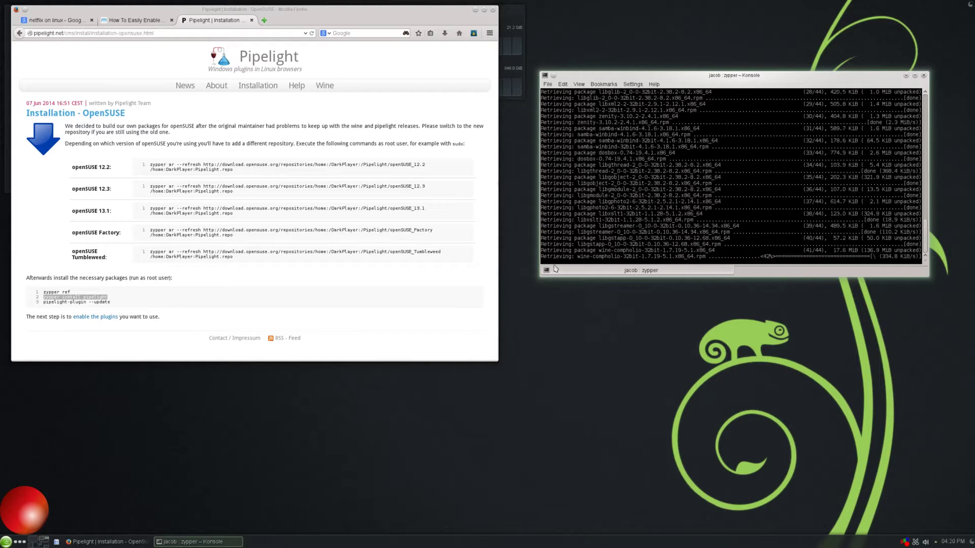
left_click_drag(580, 260, 624, 260)
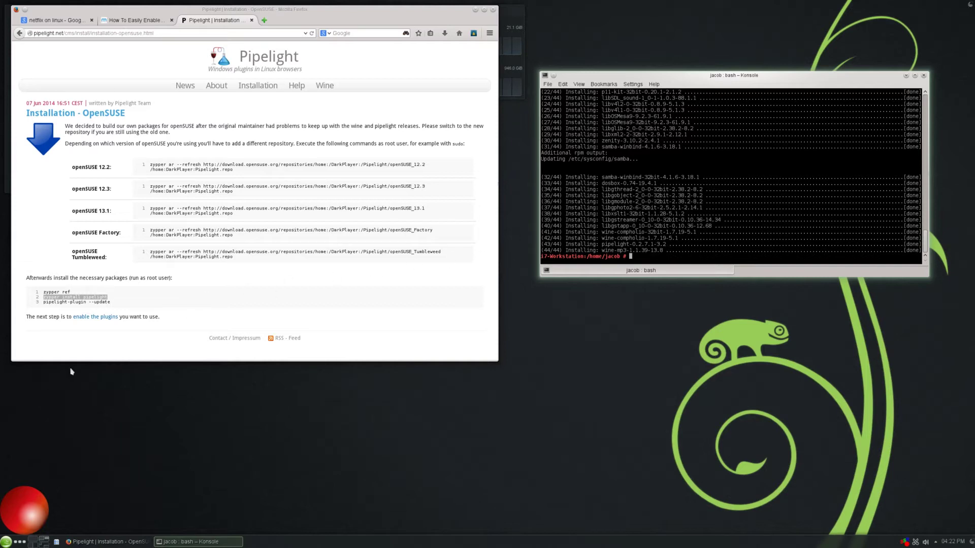
left_click_drag(120, 303, 44, 305)
Copy 'pipelight-plugin --update' into the terminal and run it
right_click(45, 306)
left_click(58, 310)
right_click(633, 228)
left_click(655, 242)
key("Return")
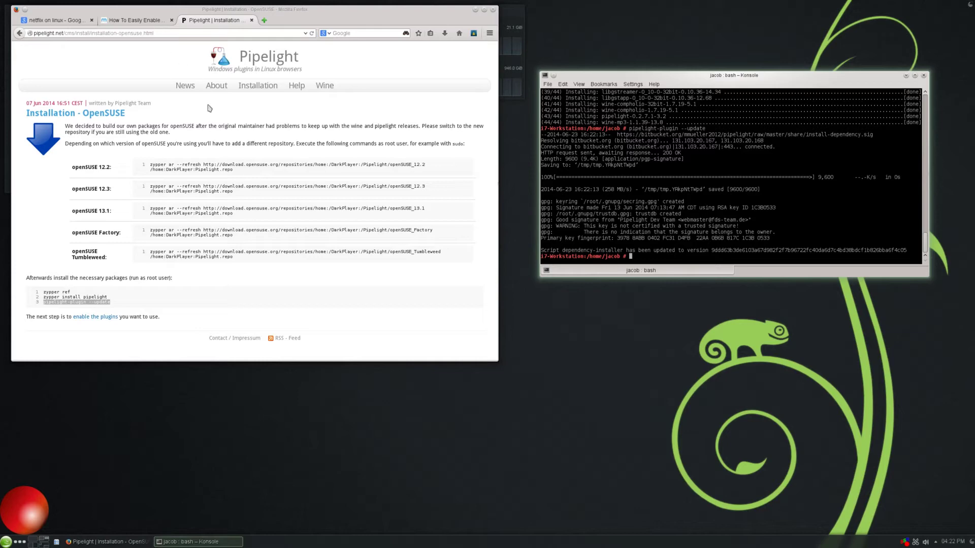
Glance at the general Pipelight Installation page, then close that tab
left_click(258, 85)
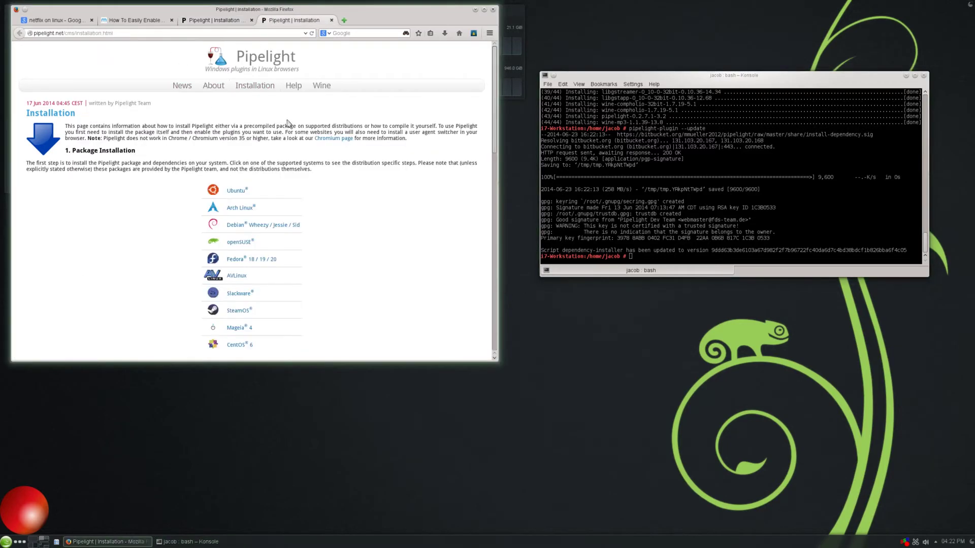
scroll(230, 163, "down", 3)
scroll(254, 160, "up", 3)
key("ctrl+w")
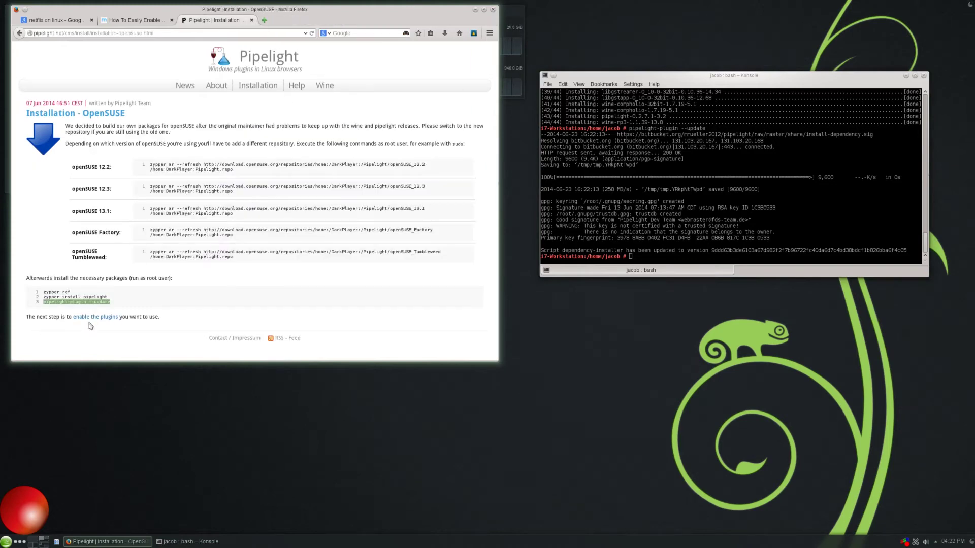
Open the plugin-enabling instructions and exit the root shell in the terminal
left_click(91, 318)
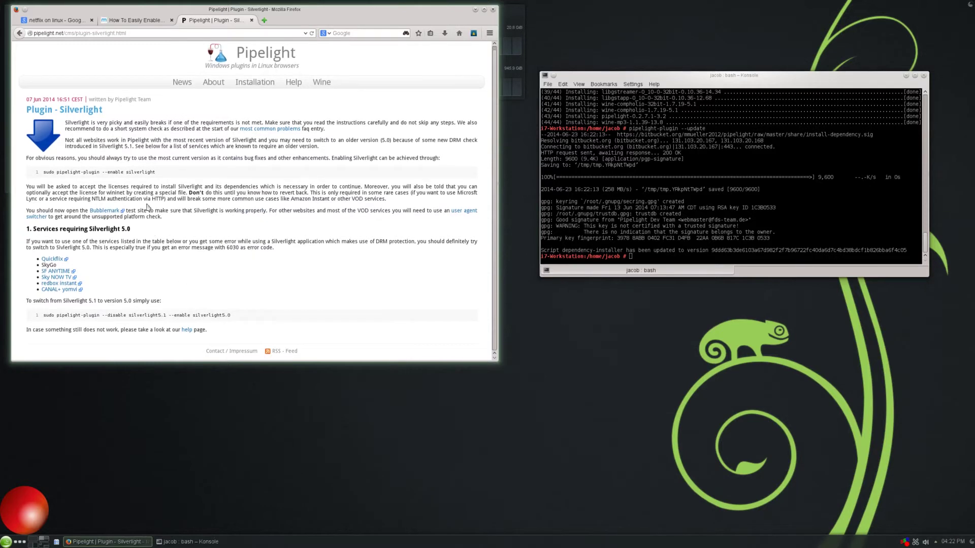
left_click_drag(44, 172, 168, 175)
left_click(777, 189)
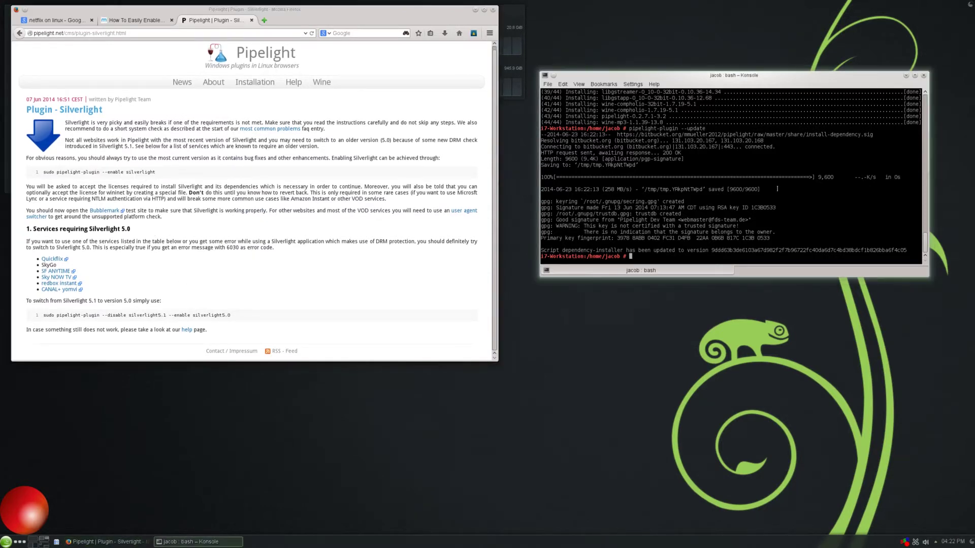
type("exit")
key("Return")
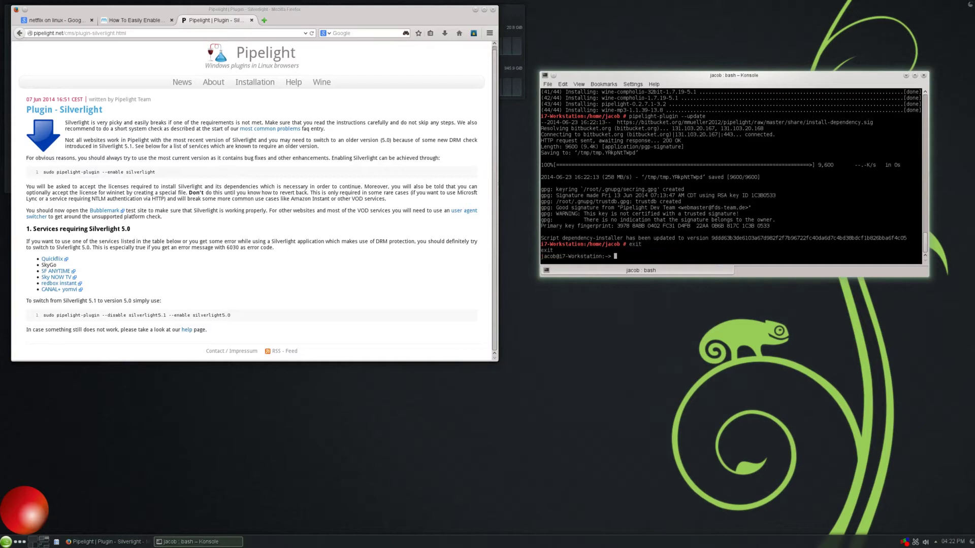
Run 'sudo pipelight-plugin --enable silverlight', enter the root password, and accept both Microsoft licenses
left_click(170, 175)
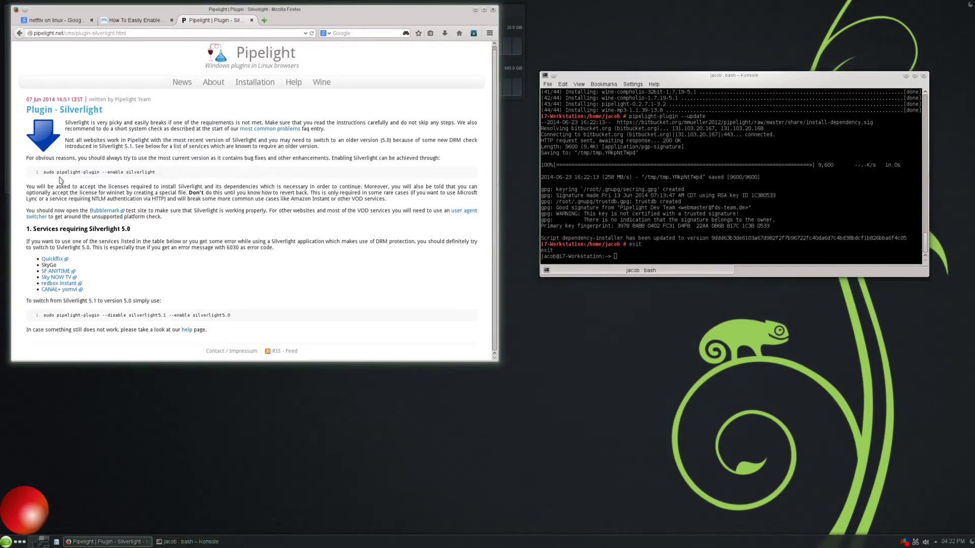
triple_click(45, 174)
right_click(51, 174)
left_click(60, 179)
right_click(689, 227)
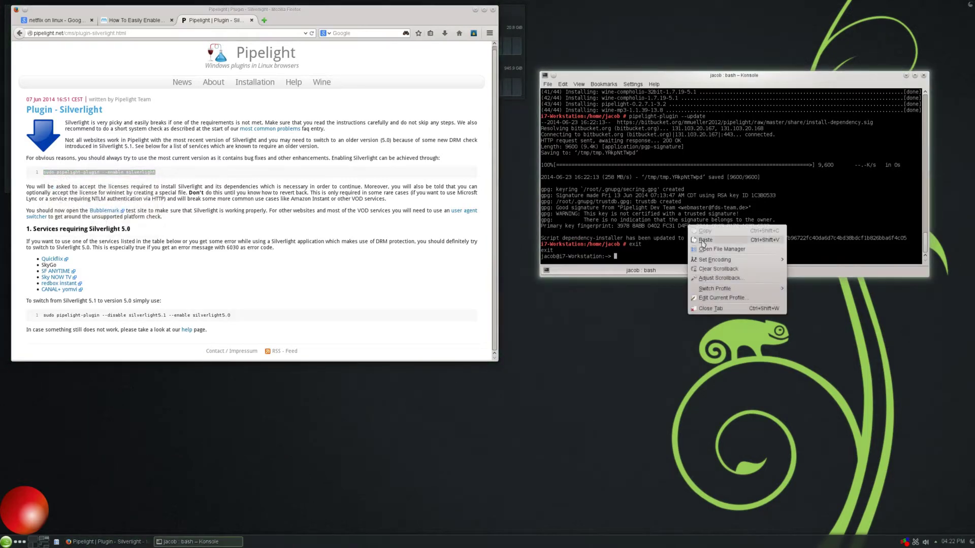
left_click(704, 240)
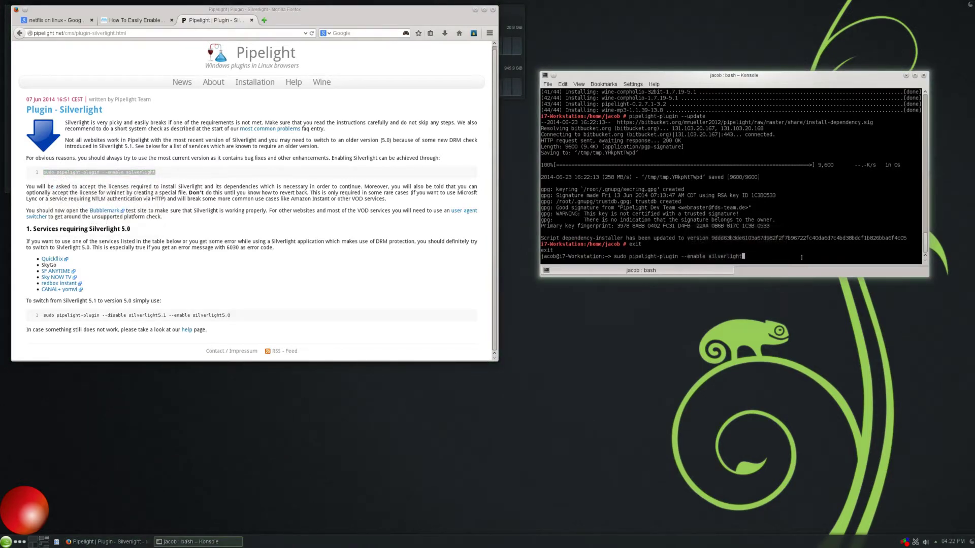
key("Return")
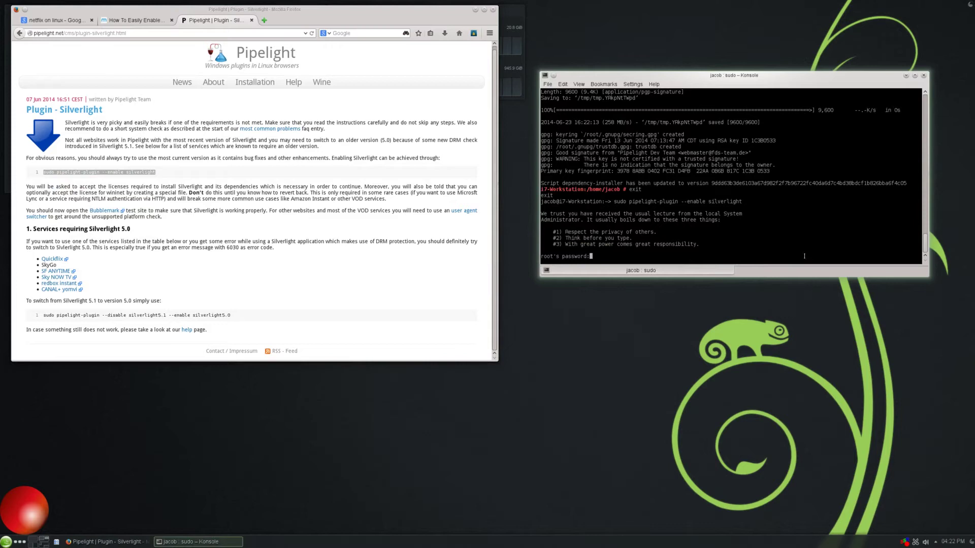
key("Return")
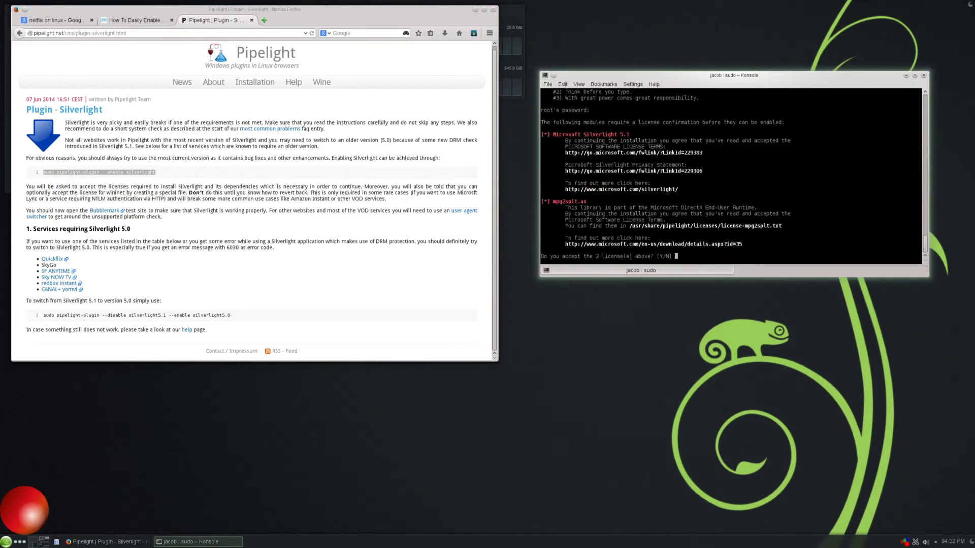
type("y")
key("Return")
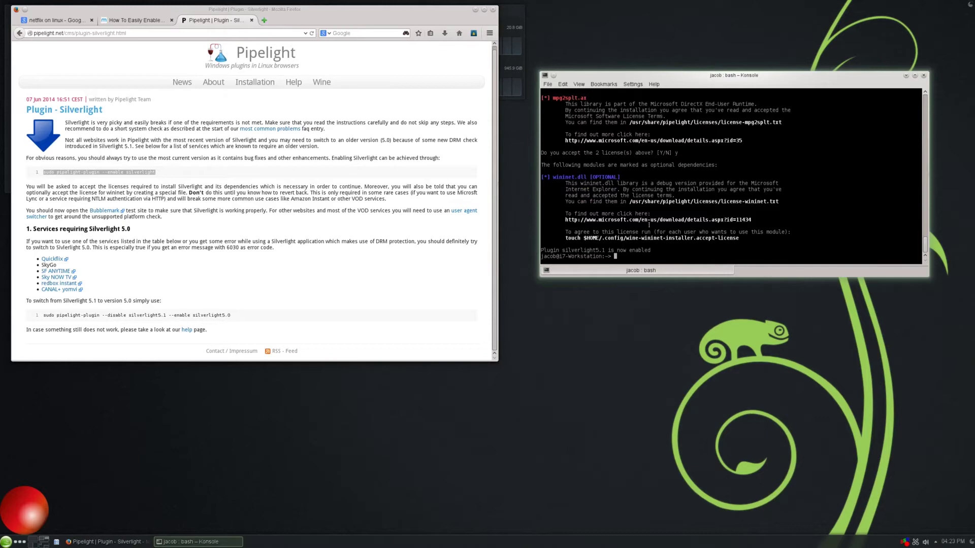
Open netflix.com in a new Firefox tab and sign in to the home page
left_click(382, 13)
key("ctrl+t")
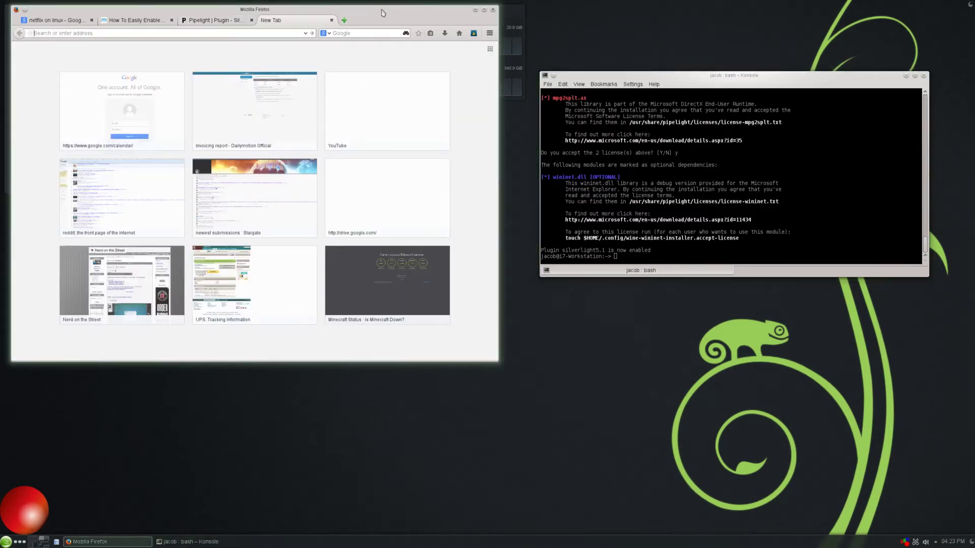
type("netfl")
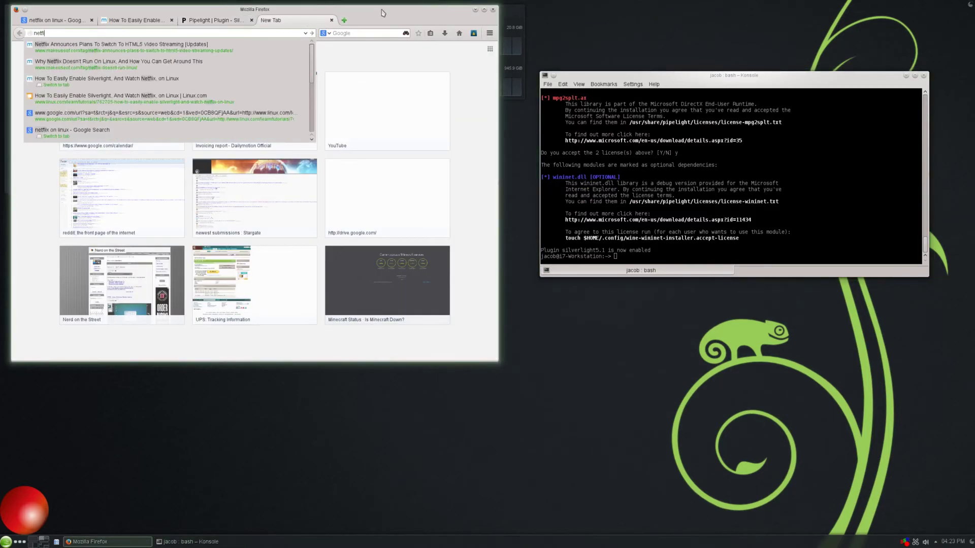
type("ix.com")
key("Return")
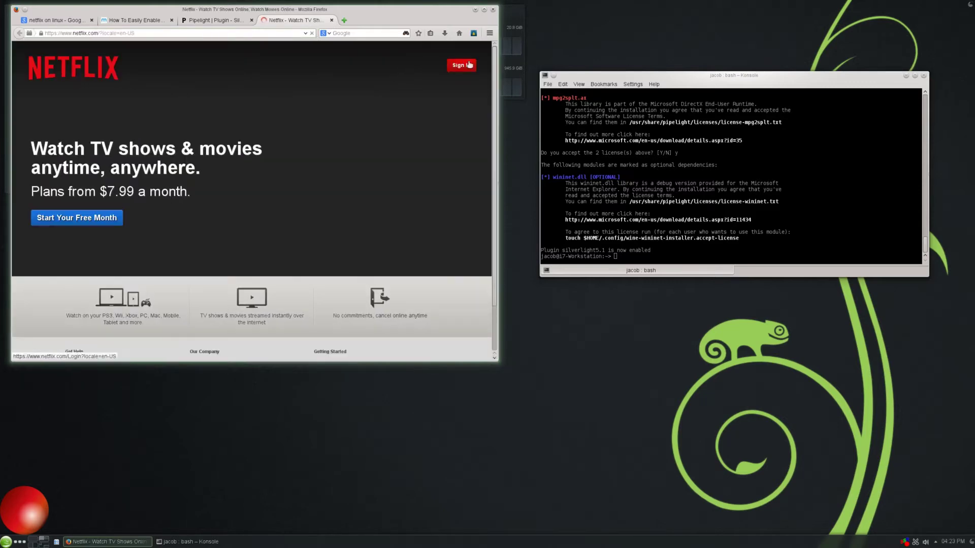
left_click(466, 68)
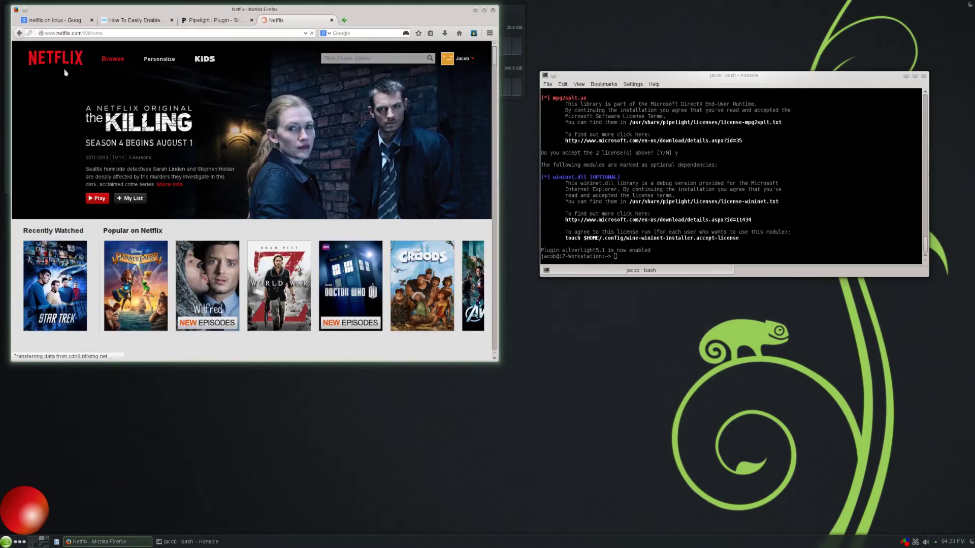
mouse_move(60, 308)
scroll(60, 285, "down", 2)
scroll(71, 152, "up", 2)
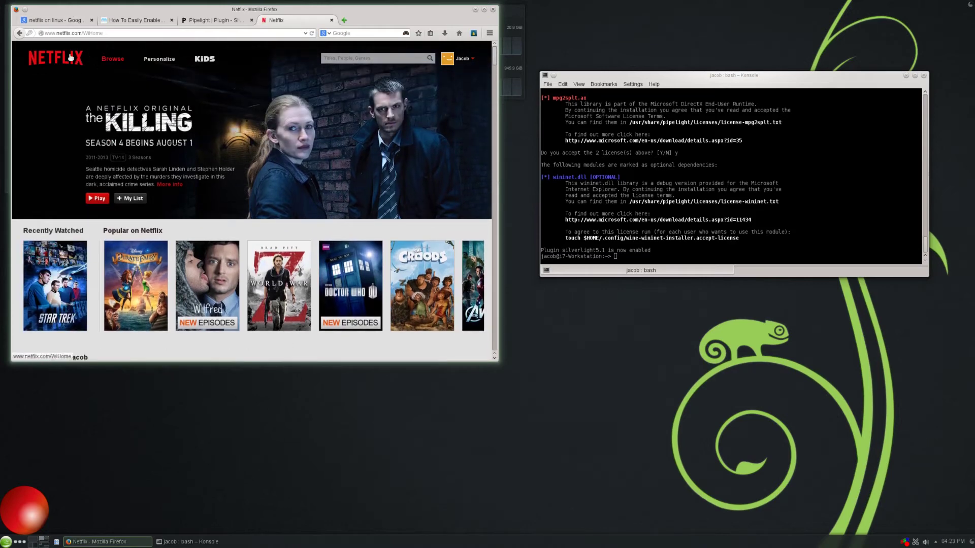
scroll(69, 71, "down", 2)
scroll(305, 56, "up", 2)
Search Netflix for 'stargate', try playing the result, then go back from the compatibility page
left_click(379, 56)
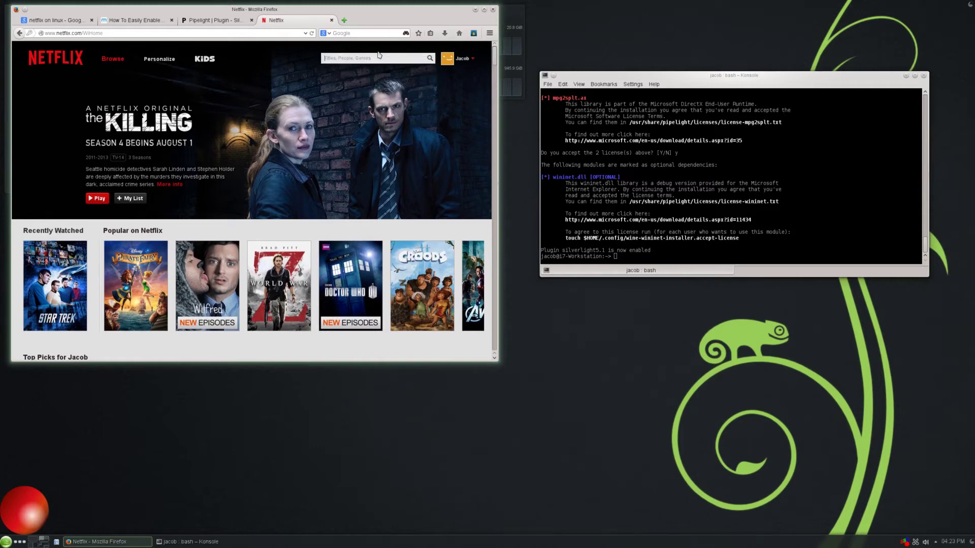
type("stargate")
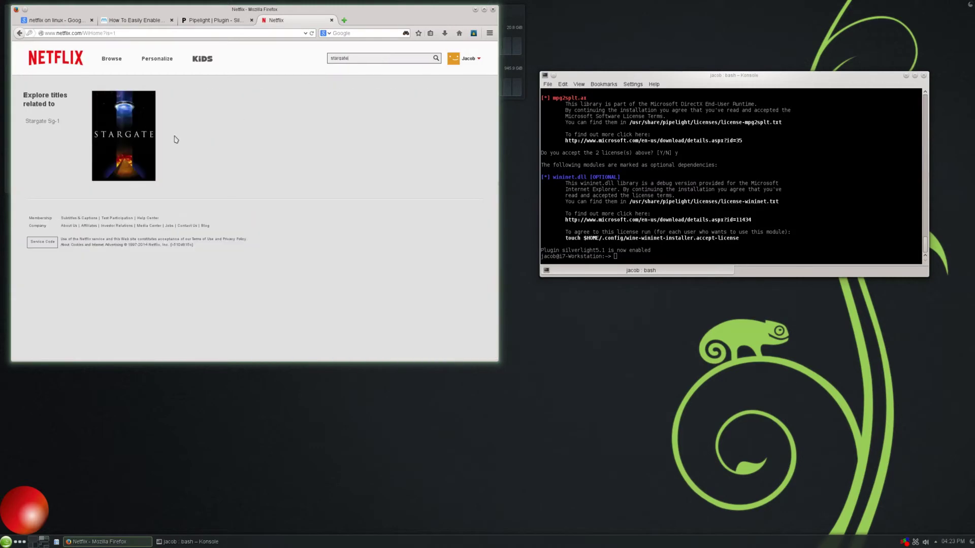
left_click(124, 133)
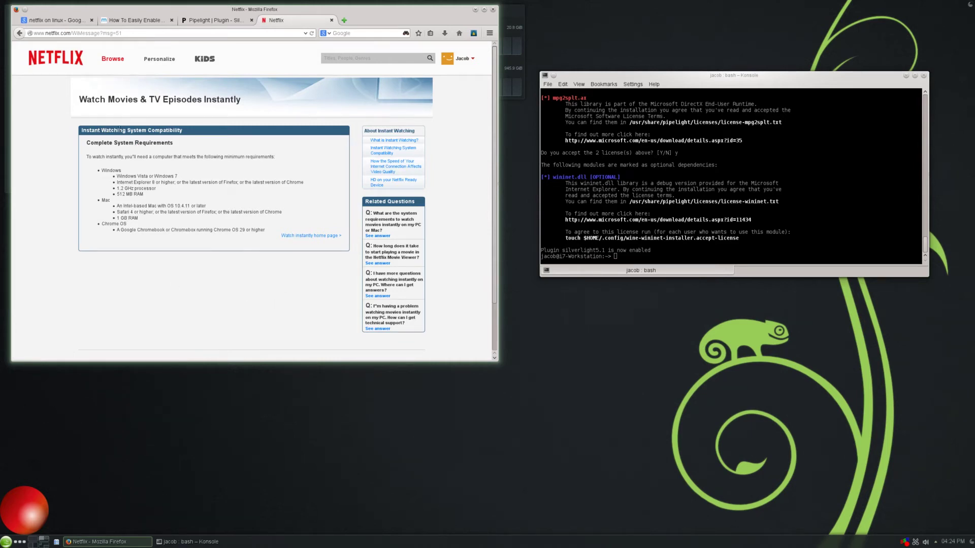
left_click(19, 33)
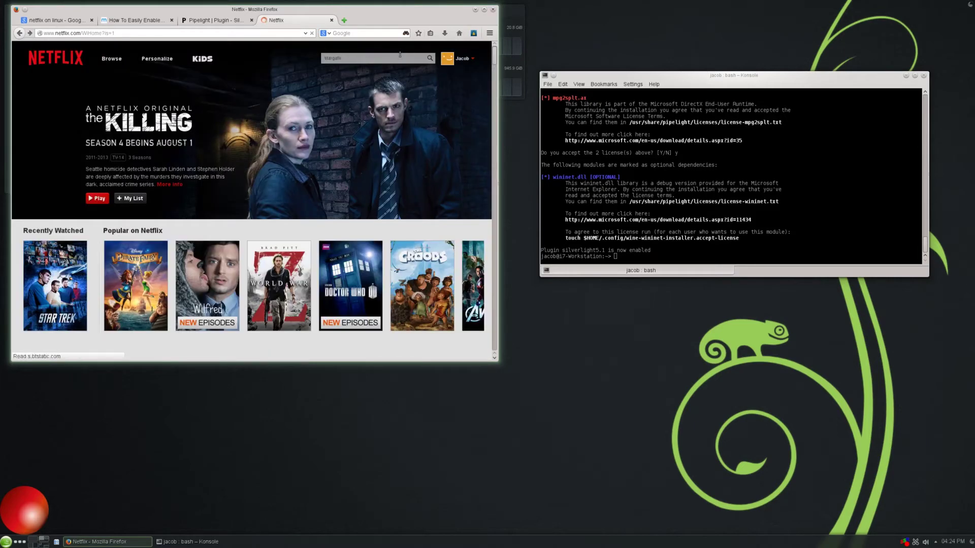
Play Stargate from the search results, landing on the Instant Watching System Compatibility page
left_click(124, 134)
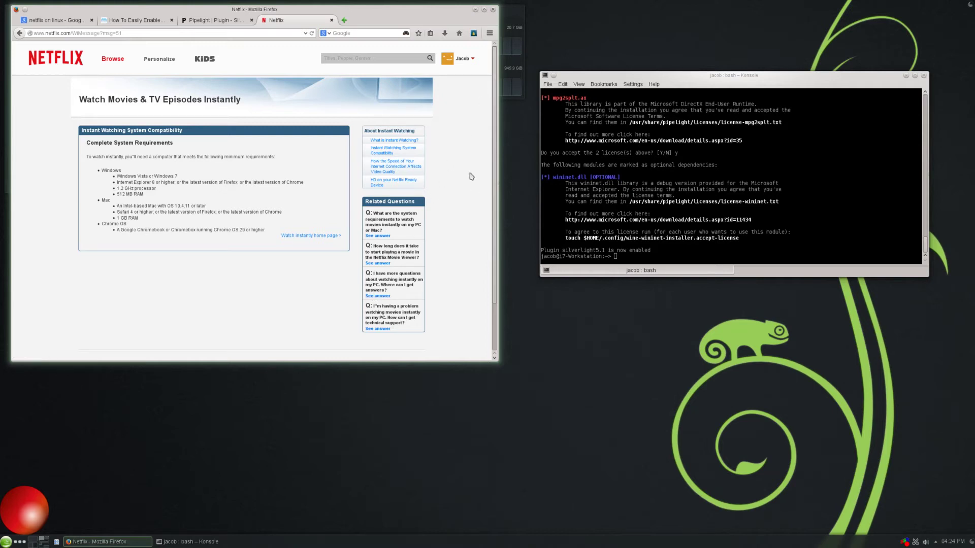
In the Add-ons manager, search 'user agaet switcher' and open the User Agent Switcher result
left_click(490, 34)
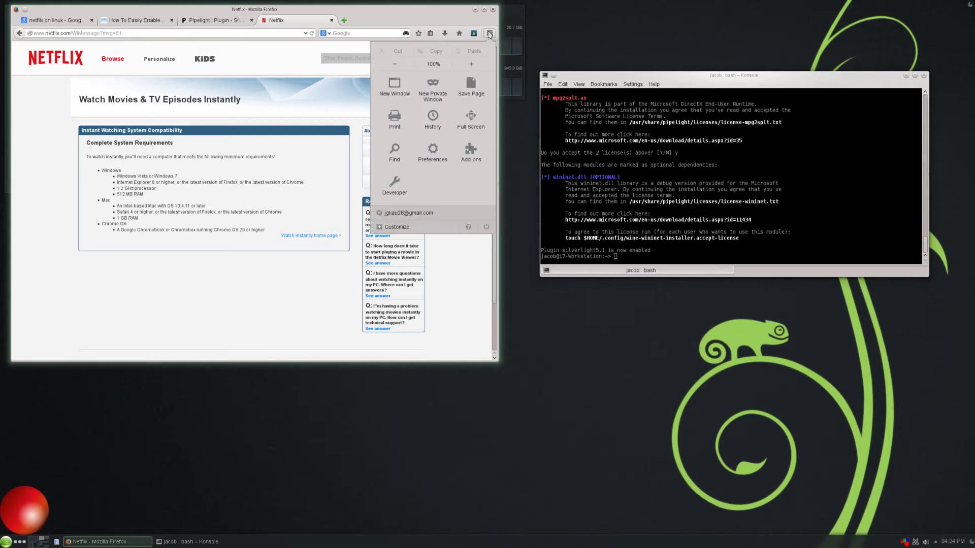
left_click(455, 154)
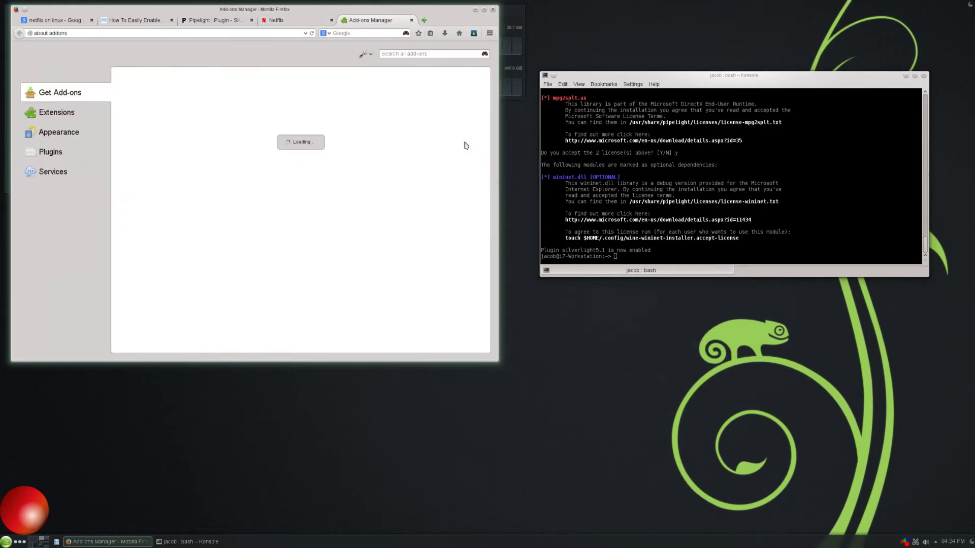
left_click(406, 55)
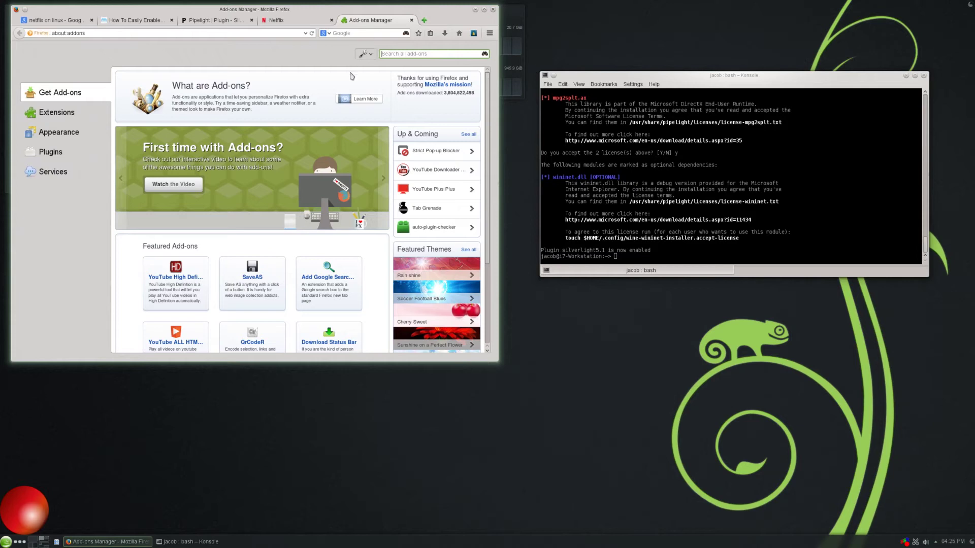
type("user agae")
type("t switcher")
key("Return")
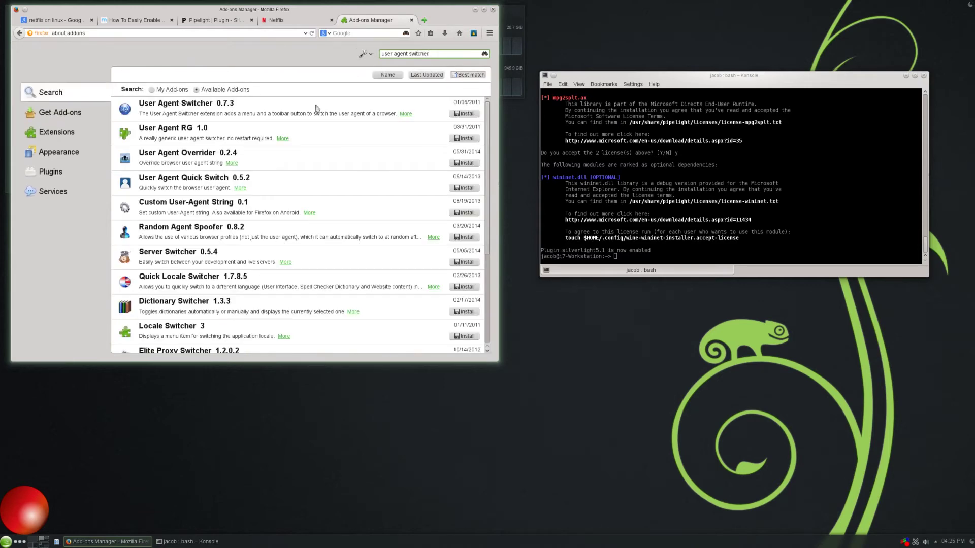
left_click(148, 105)
left_click(149, 105)
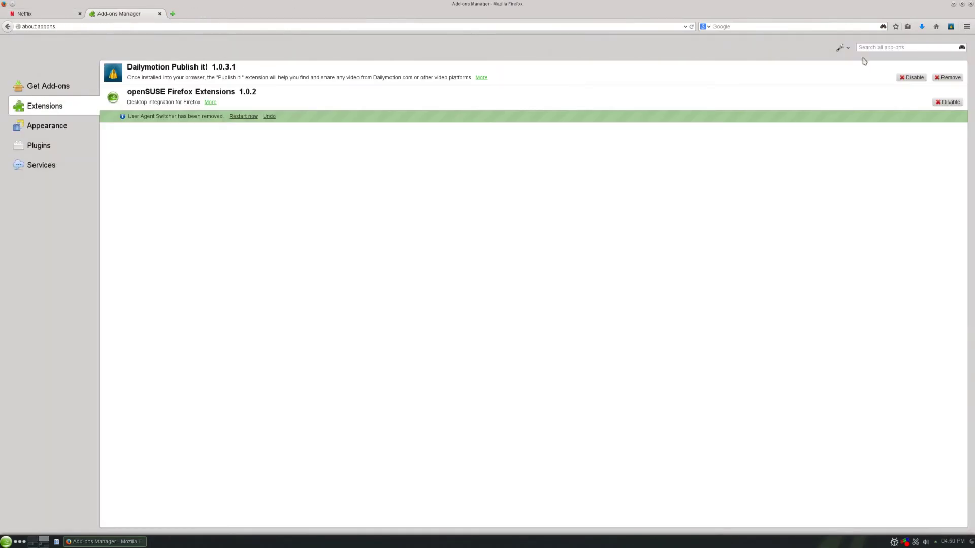
Search add-ons for 'user agent', install User Agent Overrider 0.2.4, and restart Firefox to apply it
left_click(908, 49)
type("user agent")
key("Return")
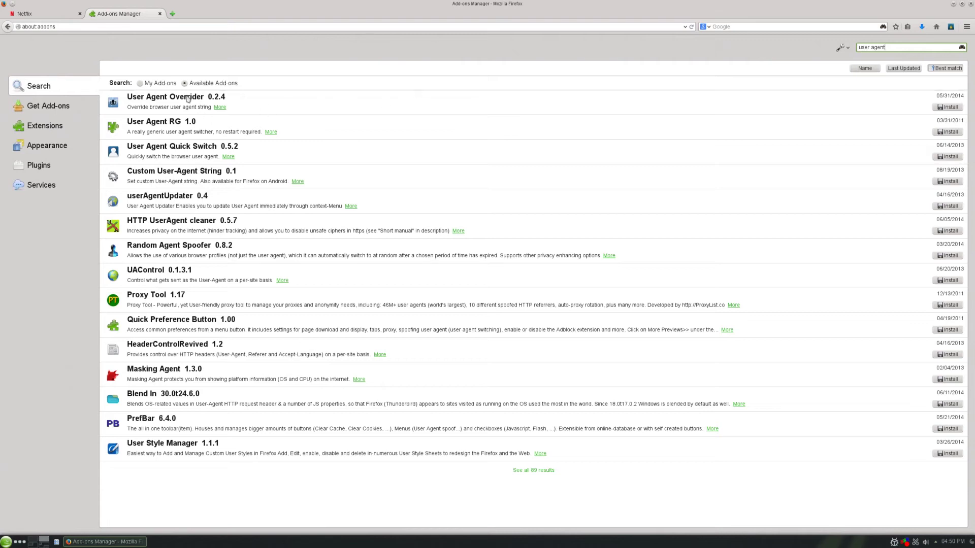
left_click(188, 98)
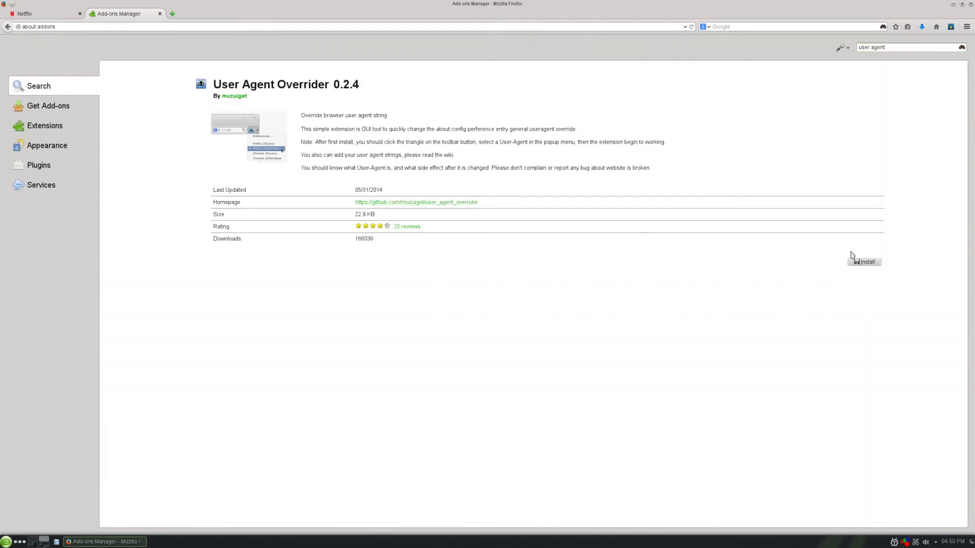
left_click(864, 262)
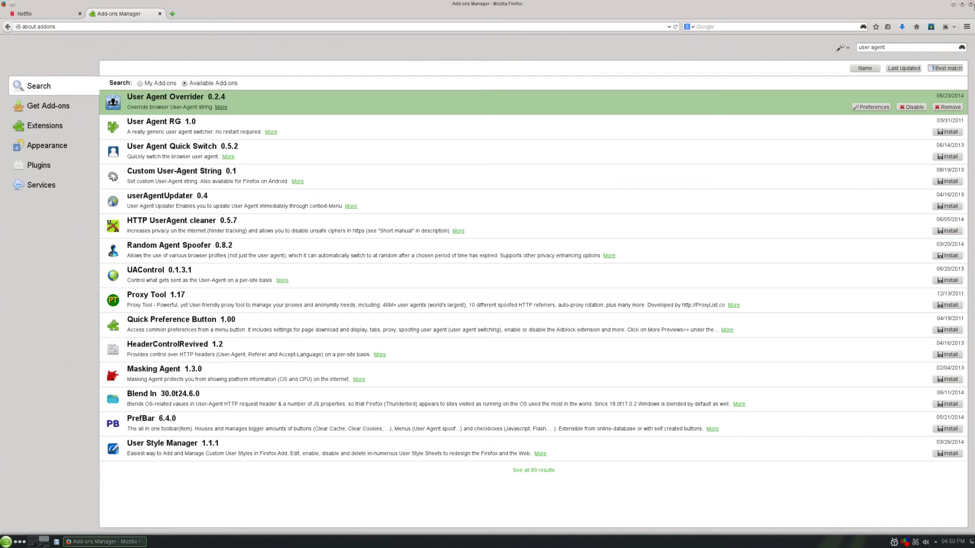
left_click(46, 126)
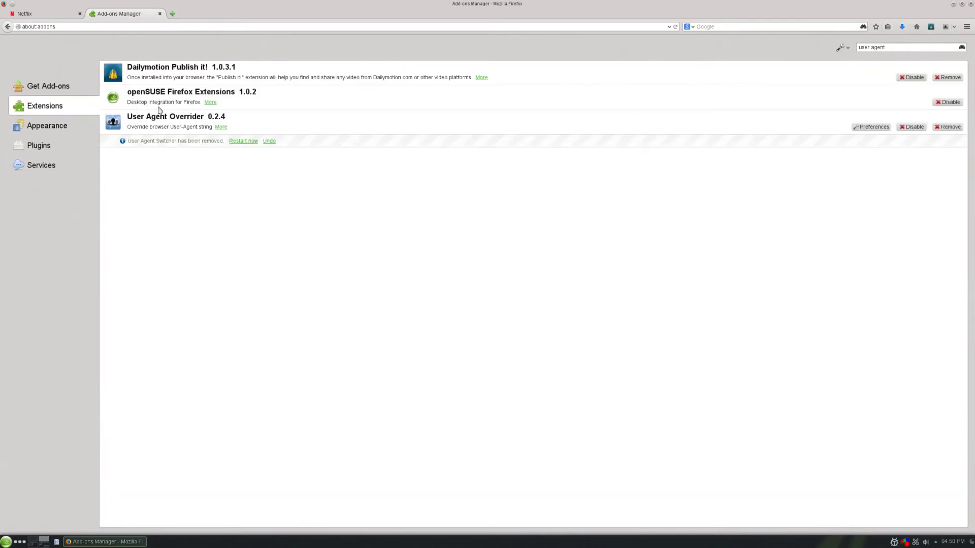
left_click(243, 142)
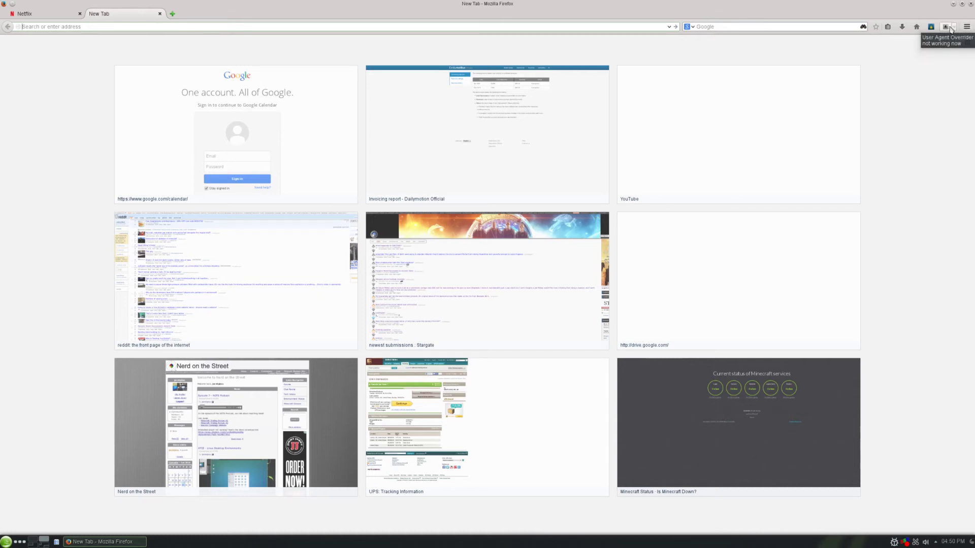
Choose the Windows / Firefox 29 profile from the User Agent Overrider toolbar list
left_click(955, 28)
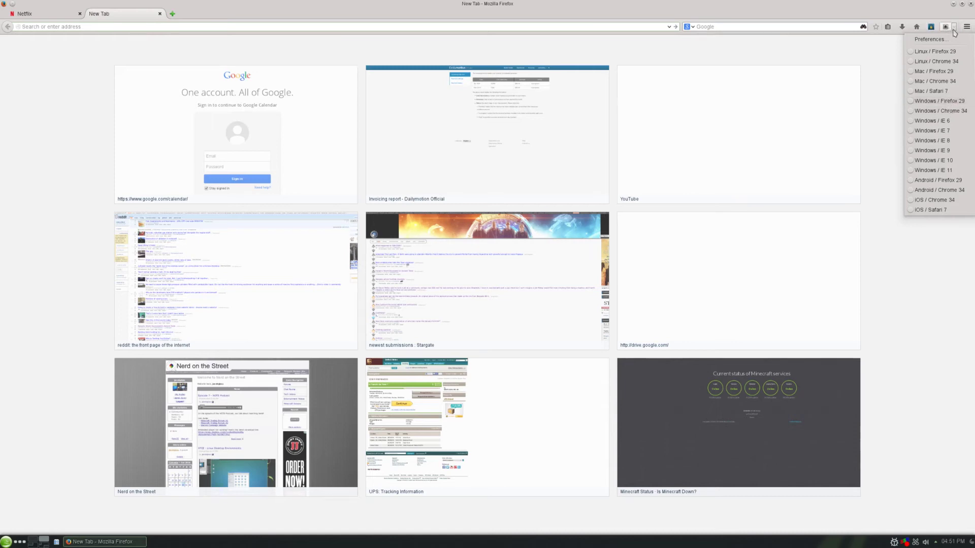
left_click(945, 101)
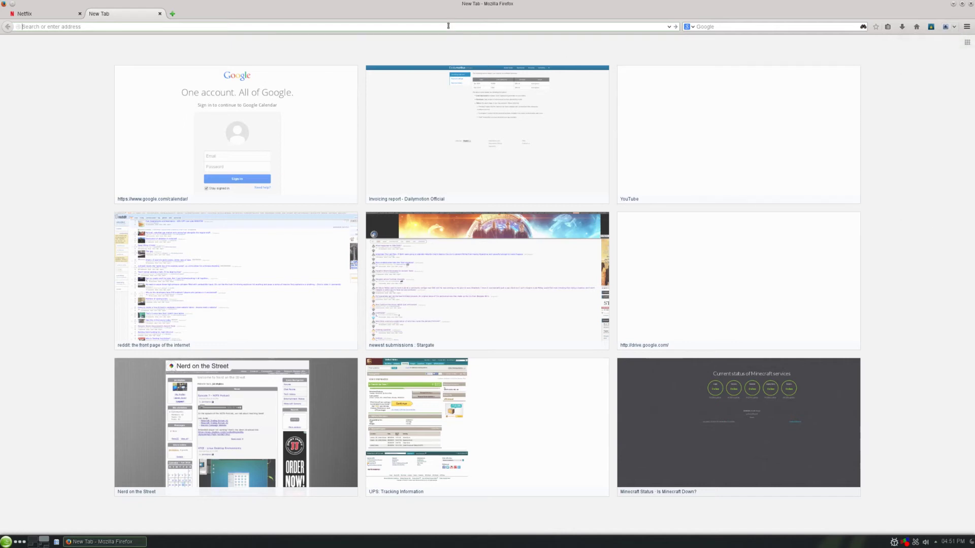
Close the blank tab, reload Netflix, search 'stargate', and start Stargate with Silverlight activated
middle_click(133, 14)
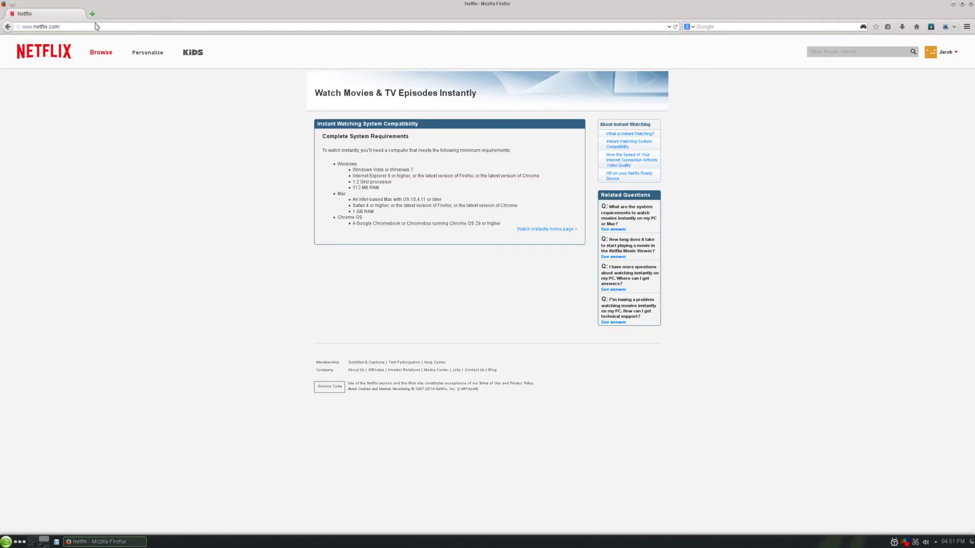
key("F5")
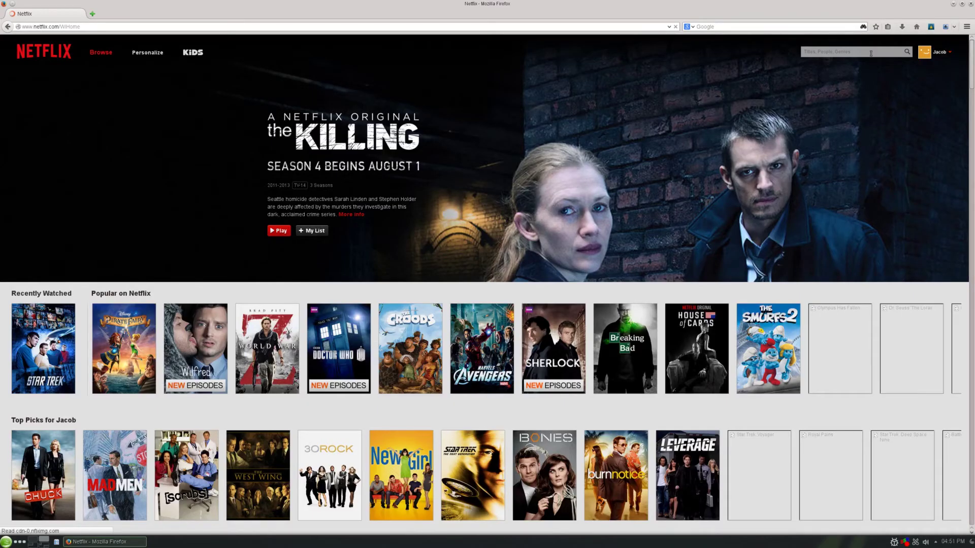
left_click(871, 53)
type("stargate")
left_click(111, 128)
left_click(484, 295)
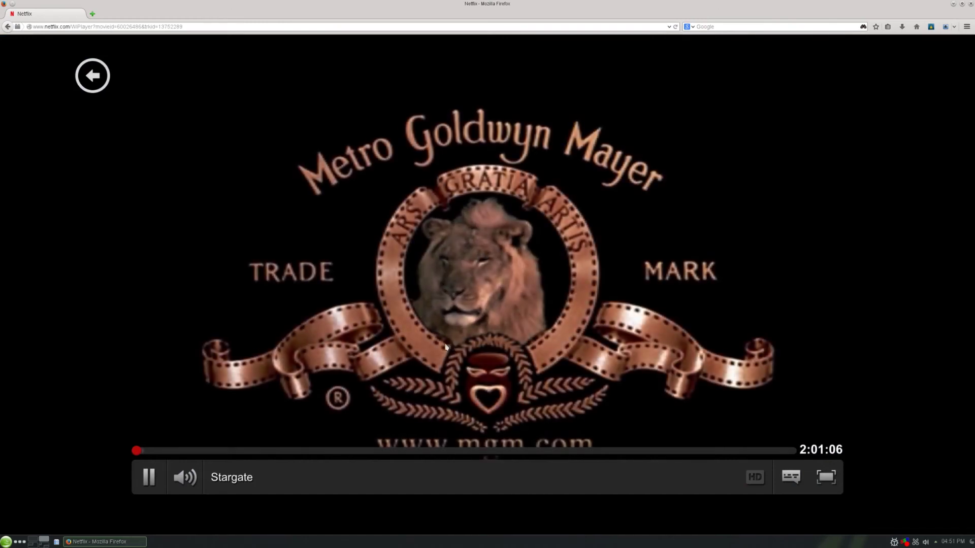
Lower Stargate's volume to about two-thirds, then pause, resume, and pause the movie again
mouse_move(195, 482)
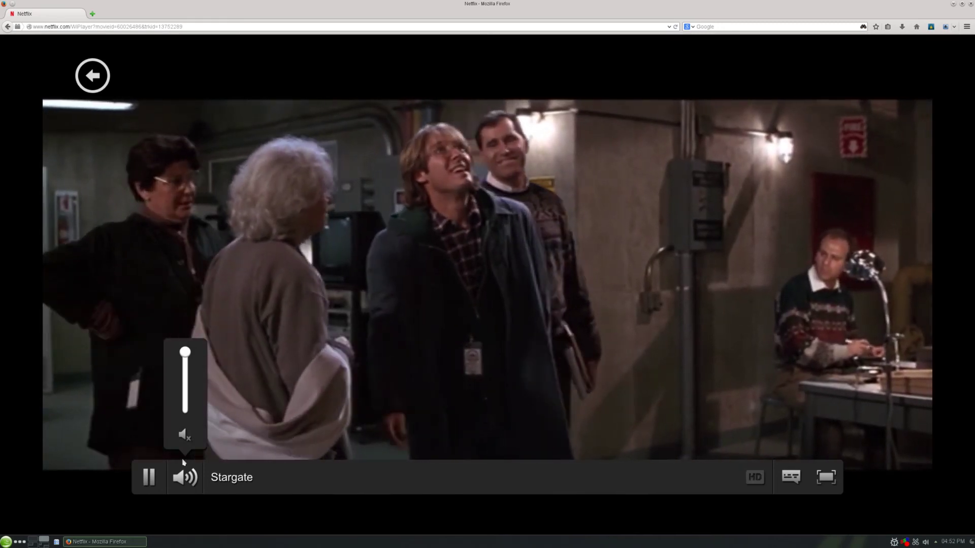
left_click_drag(184, 352, 181, 375)
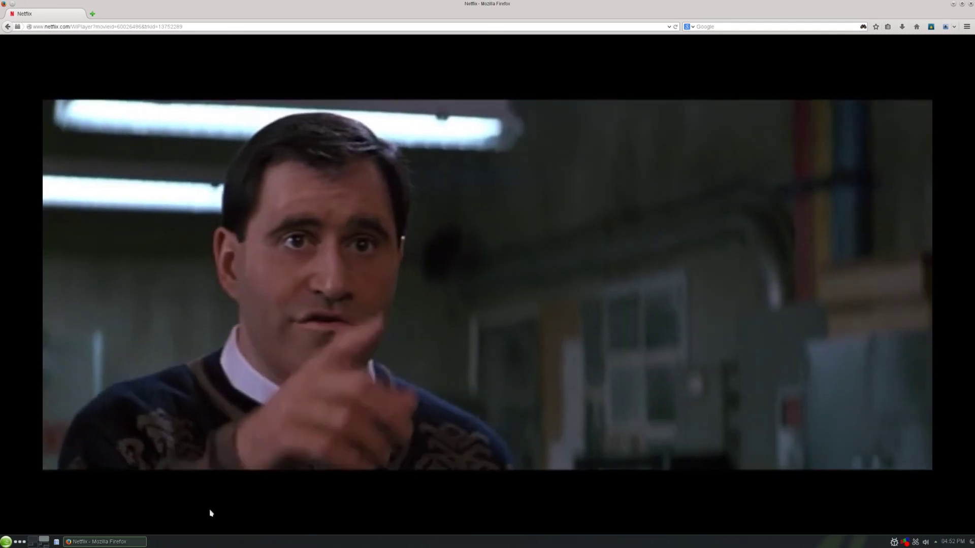
mouse_move(211, 492)
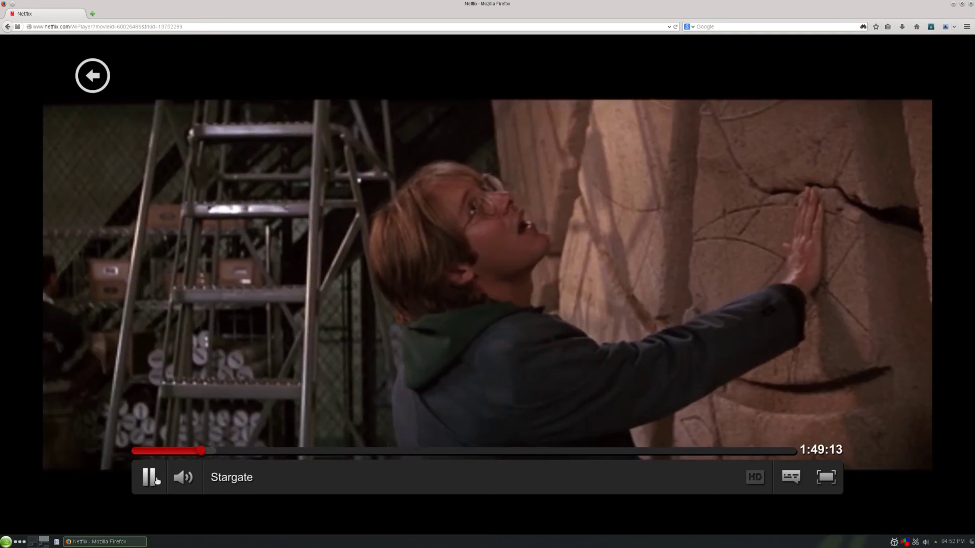
left_click(151, 477)
mouse_move(753, 476)
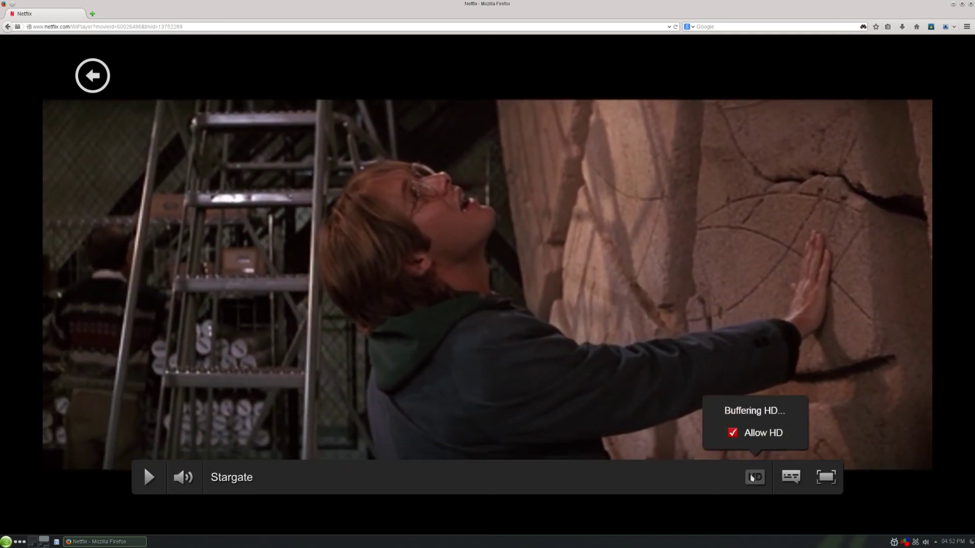
left_click(149, 476)
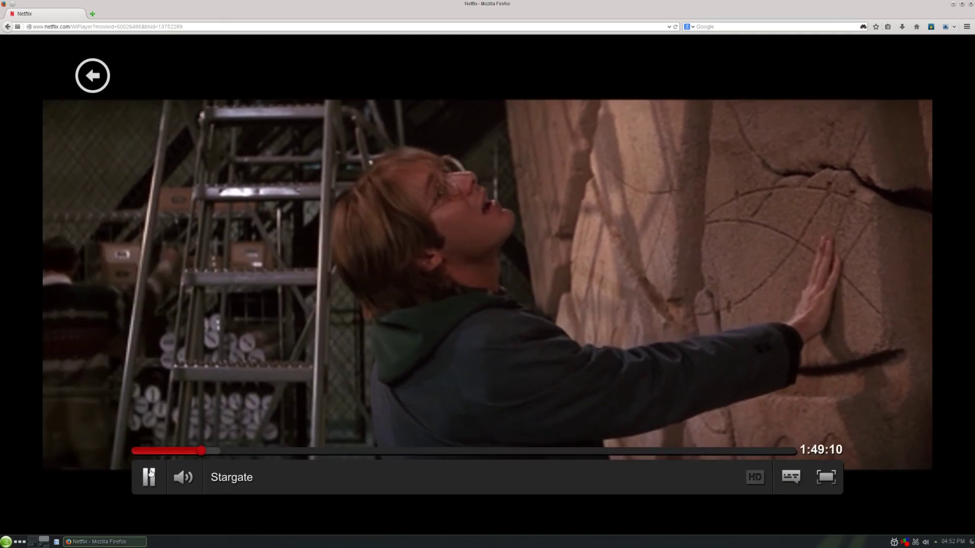
left_click(150, 475)
mouse_move(756, 483)
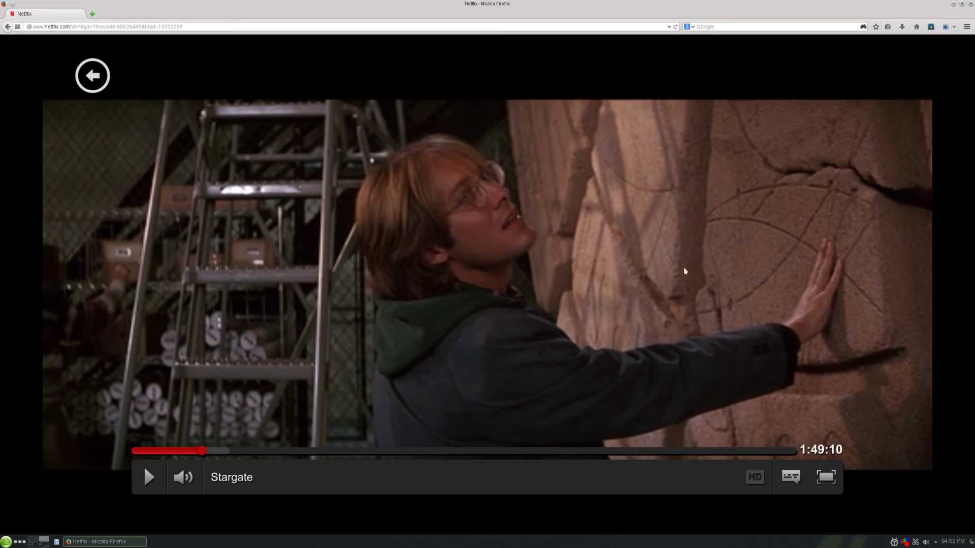
Check which user agent is active in the User Agent Overrider list, leaving it closed
left_click(953, 28)
left_click(953, 28)
left_click(954, 28)
left_click(953, 29)
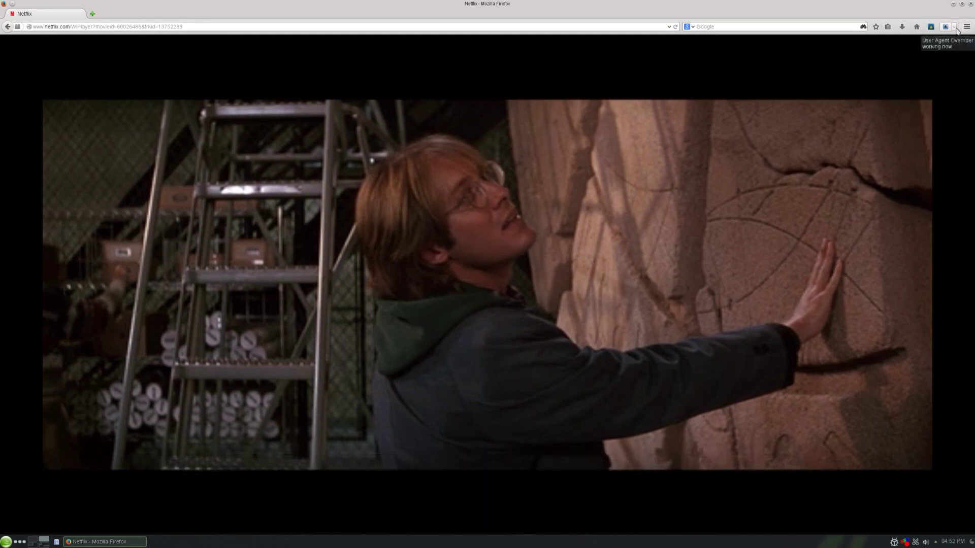
left_click(954, 28)
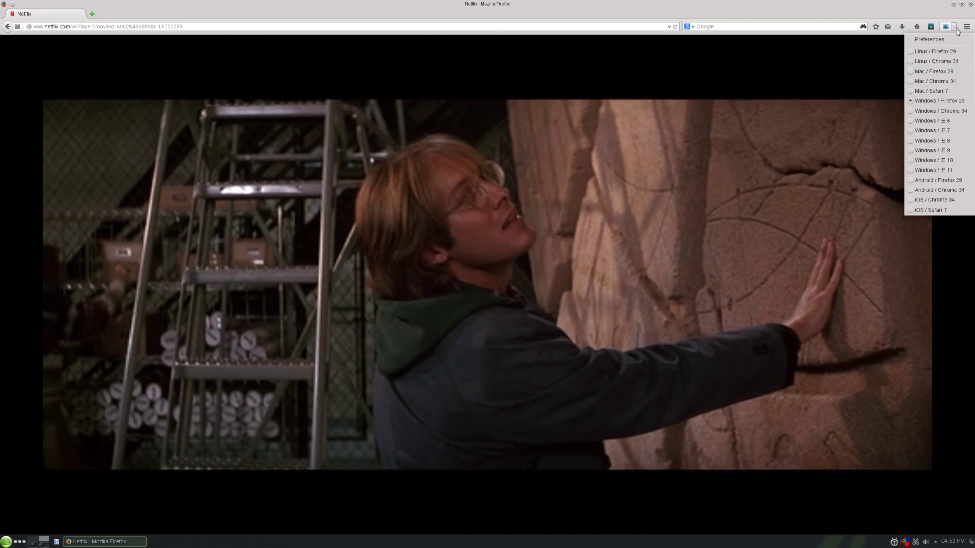
left_click(955, 28)
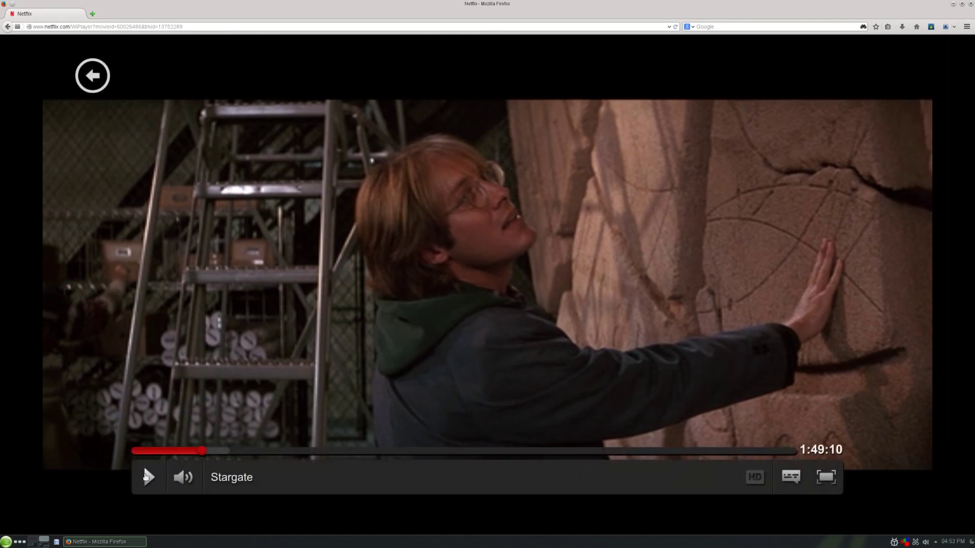
Briefly resume and pause Stargate, then return to Netflix via the NETFLIX logo
left_click(146, 478)
left_click(145, 477)
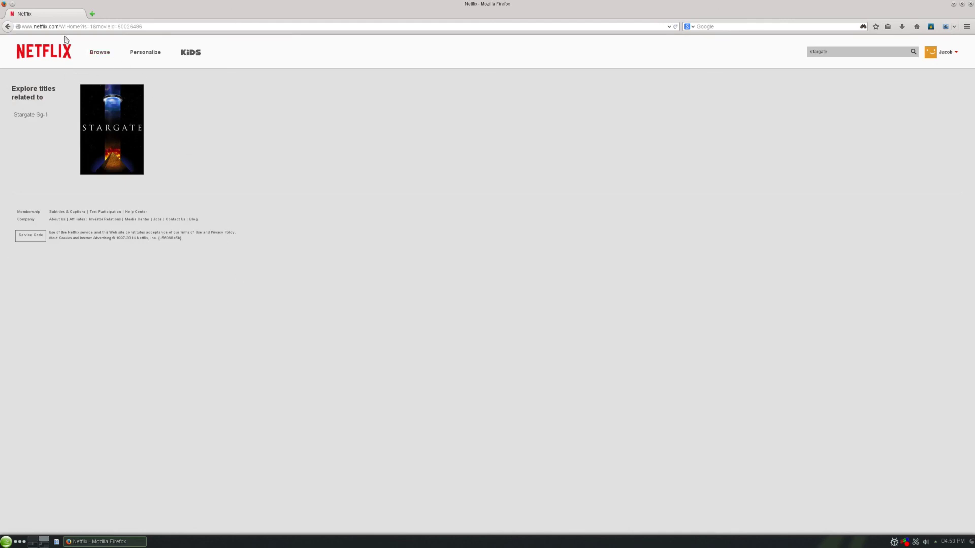
left_click(60, 56)
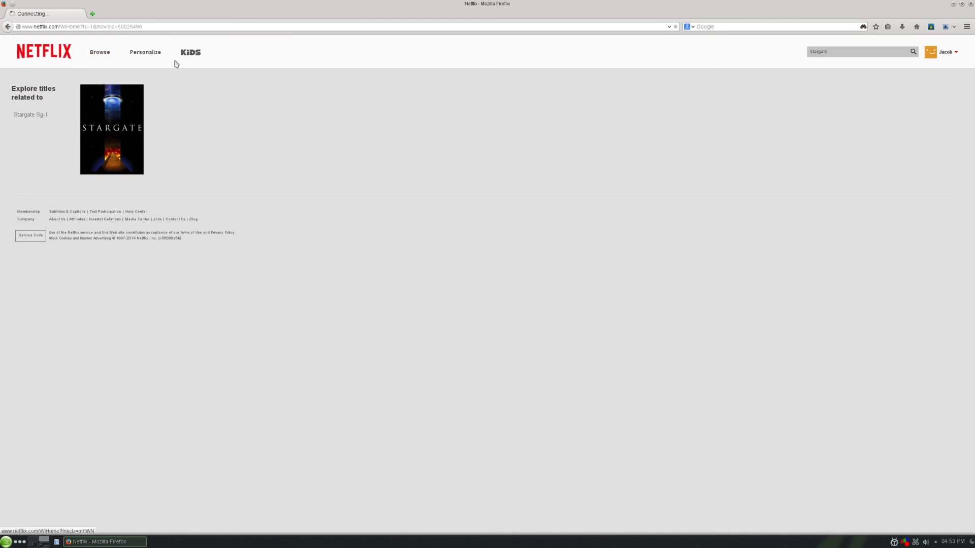